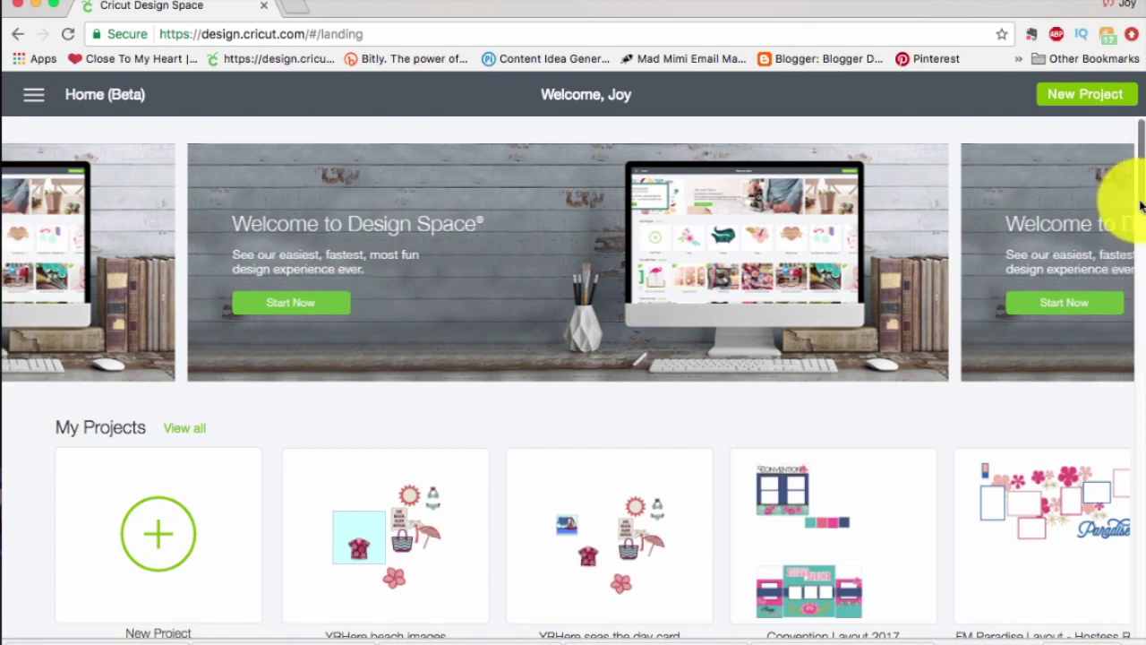
Step: Browse the saved projects and featured projects on the home screen
scroll(1143, 215, "down", 5)
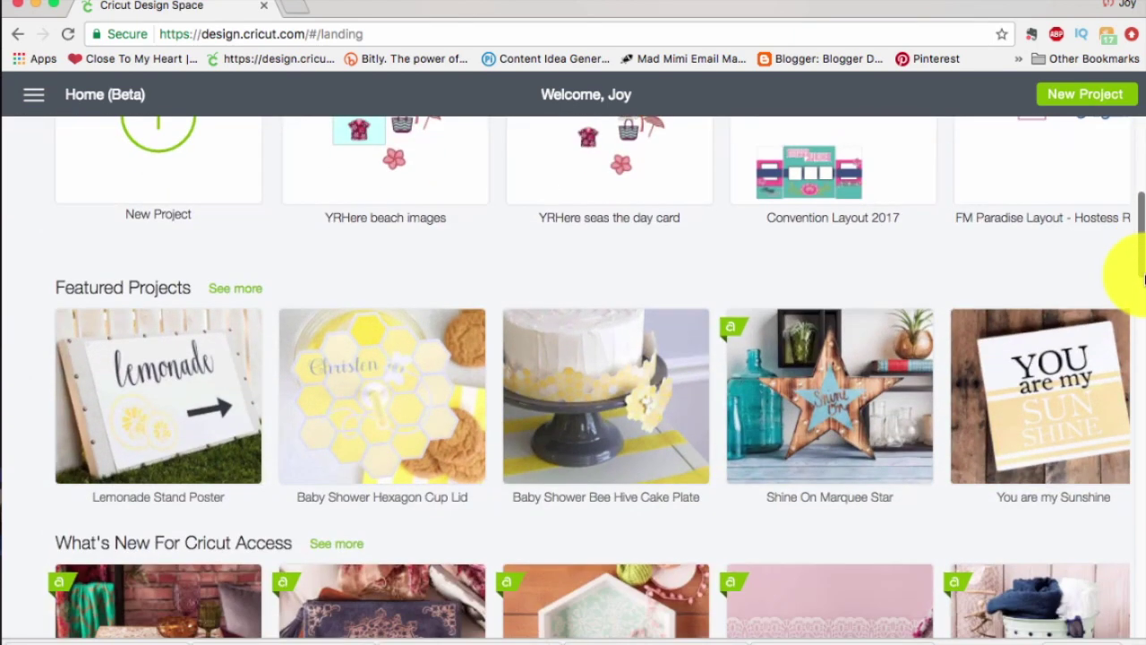
scroll(1144, 255, "up", 2)
scroll(1132, 240, "up", 2)
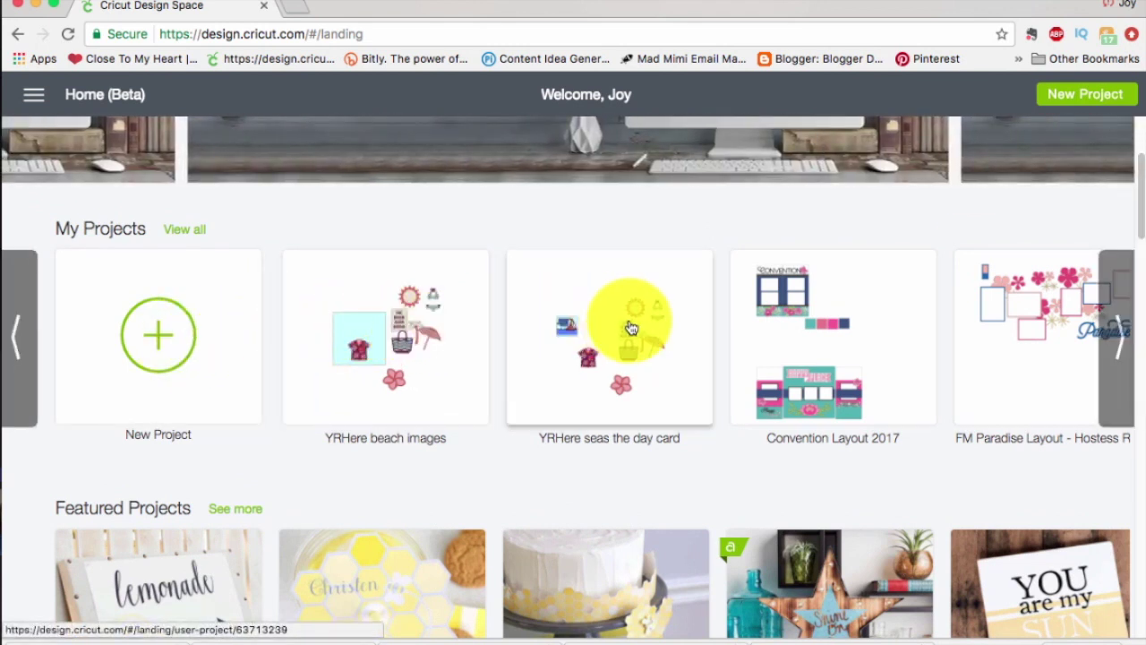
left_click(1119, 341)
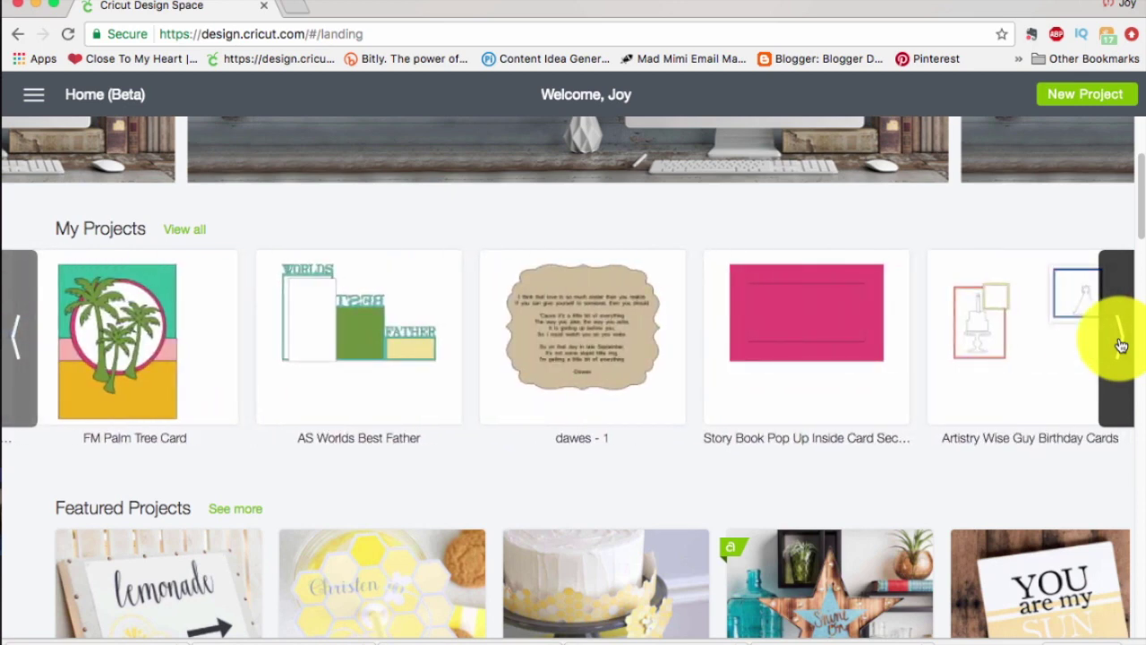
left_click(1121, 345)
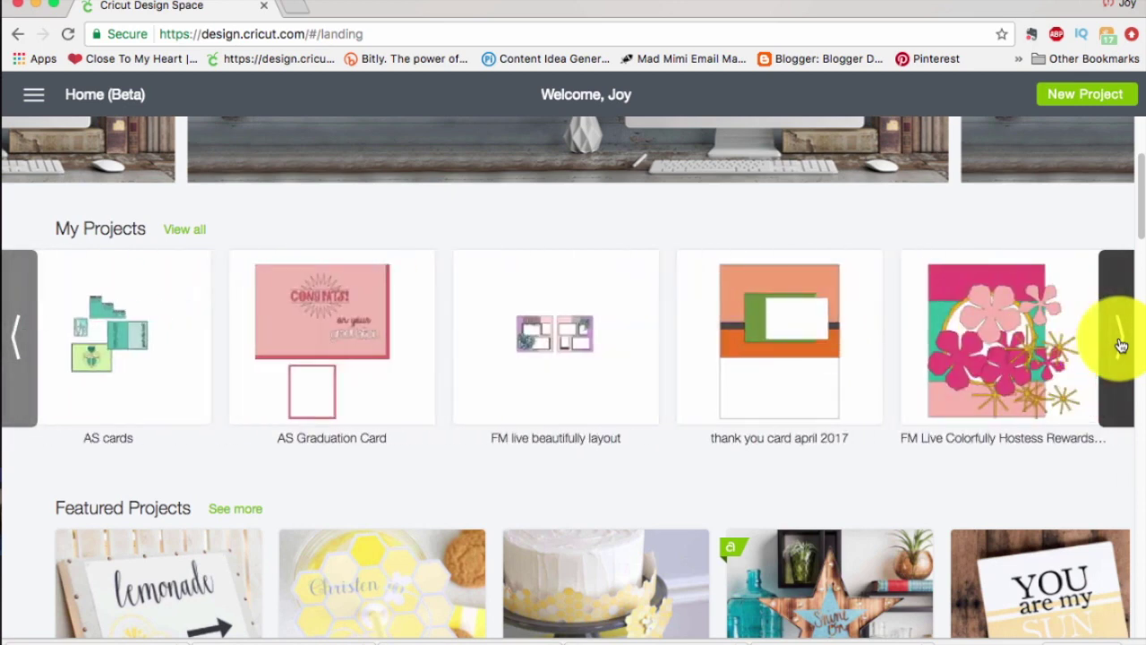
left_click(1120, 346)
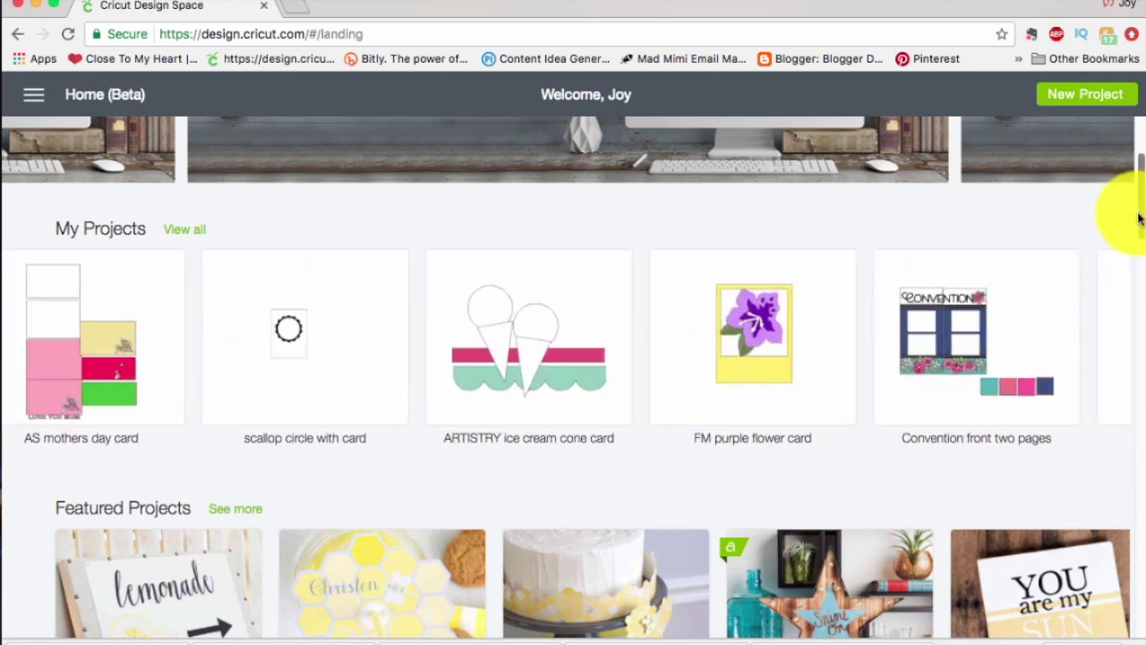
scroll(1129, 237, "down", 5)
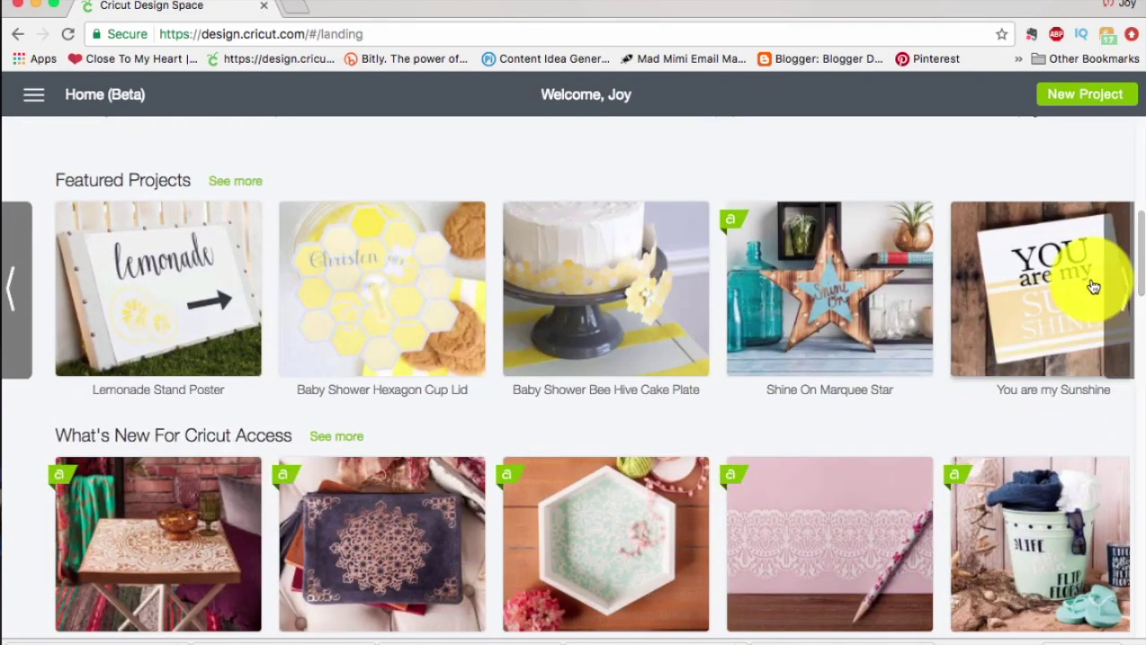
left_click(1121, 299)
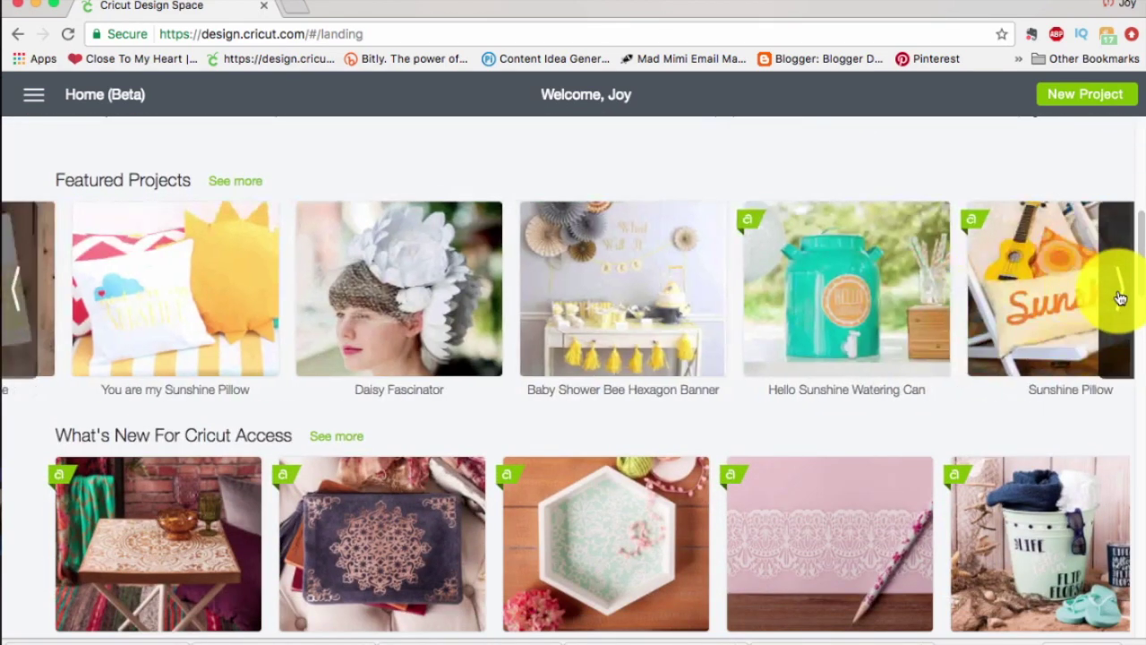
left_click(1118, 296)
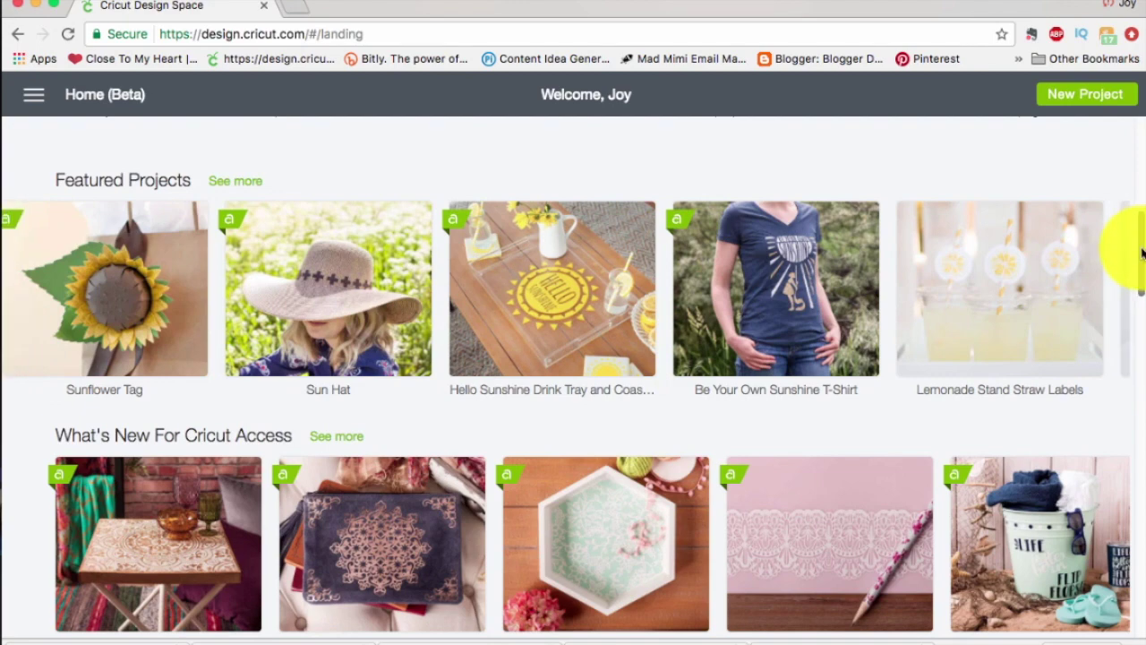
scroll(1141, 259, "down", 3)
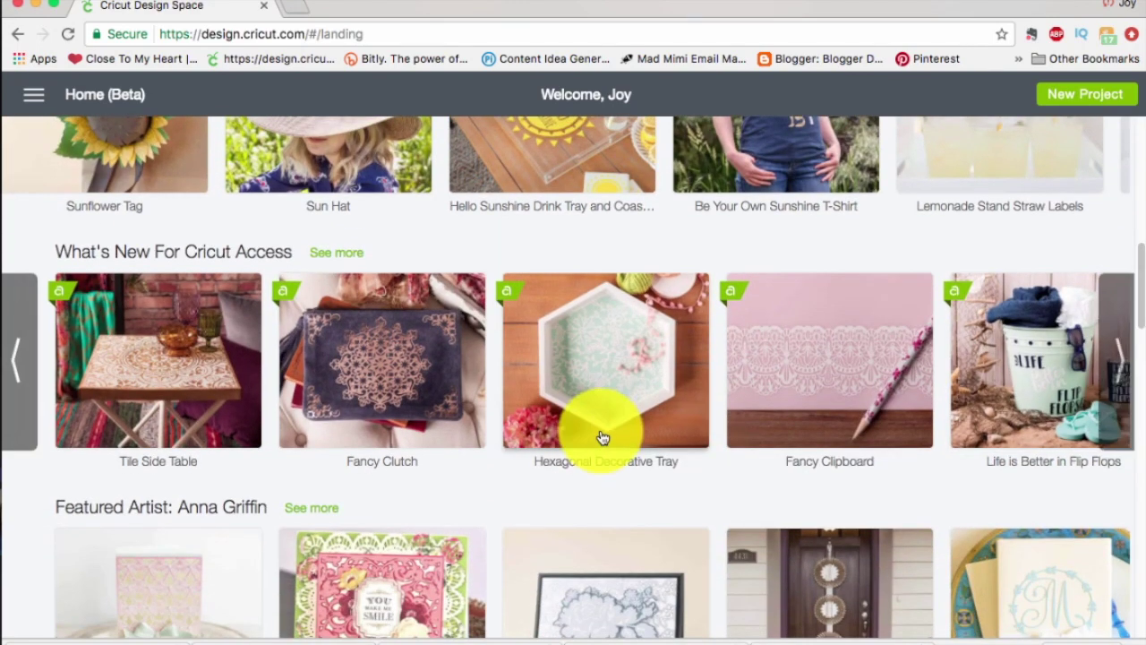
scroll(1126, 269, "down", 5)
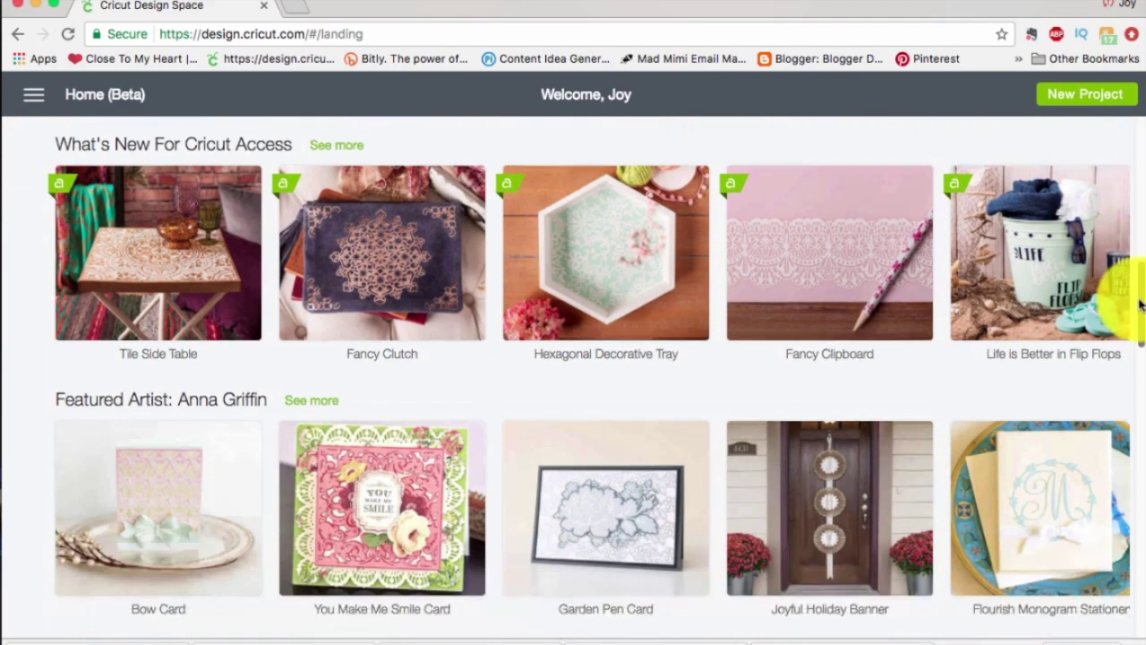
scroll(1133, 340, "down", 10)
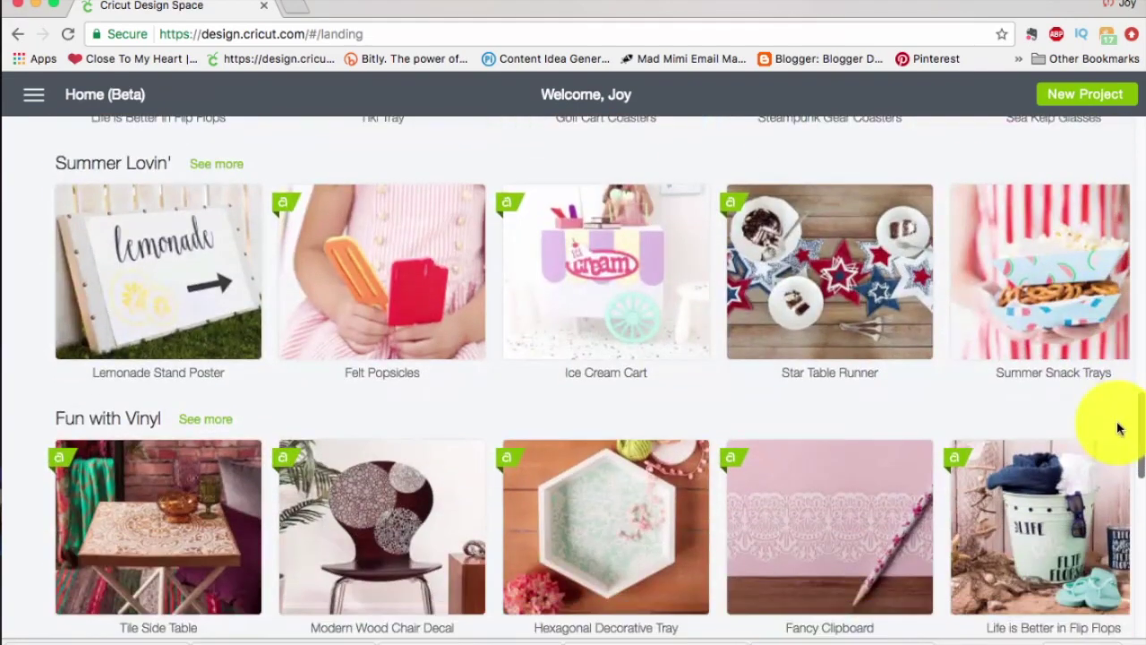
scroll(1126, 483, "down", 9)
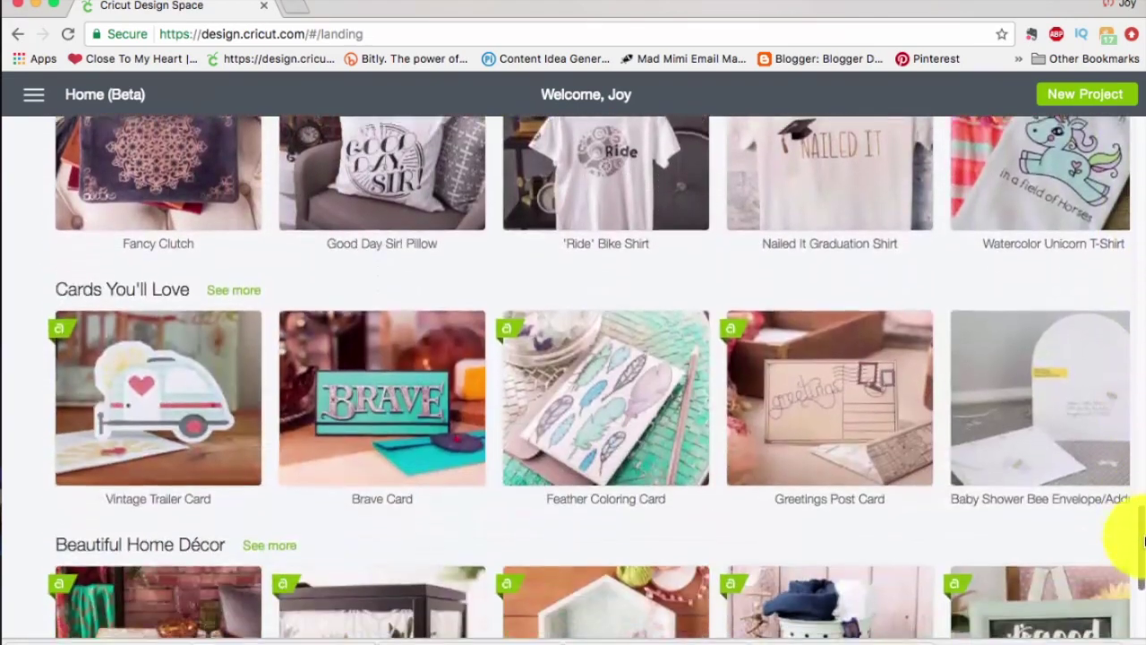
scroll(1142, 555, "down", 3)
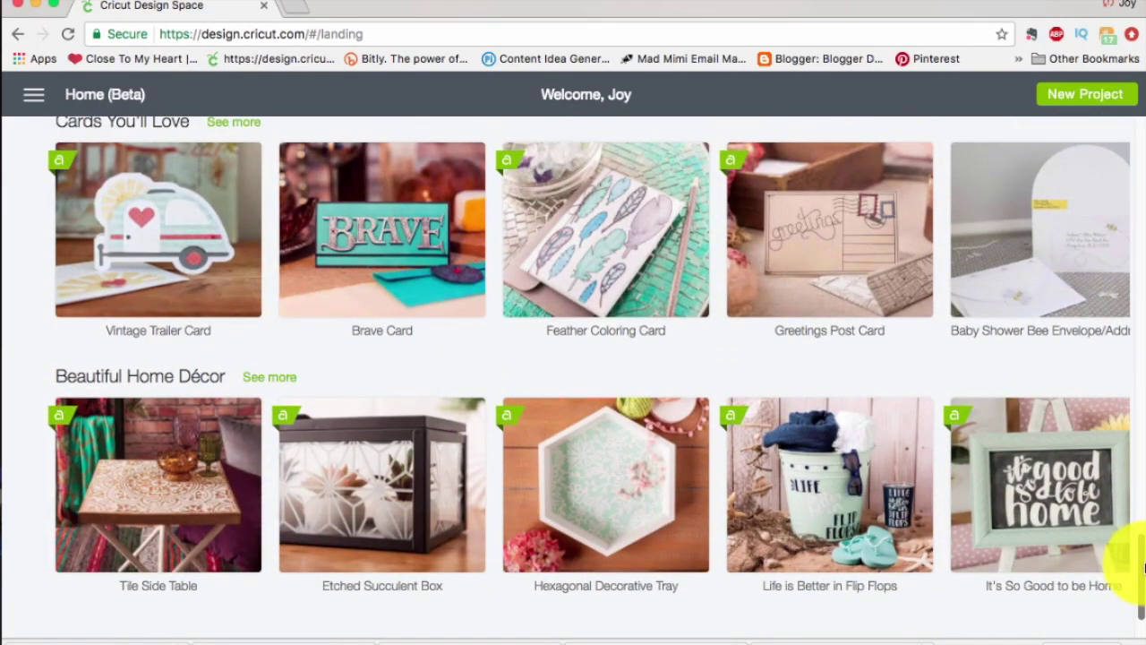
left_click_drag(1144, 566, 1118, 89)
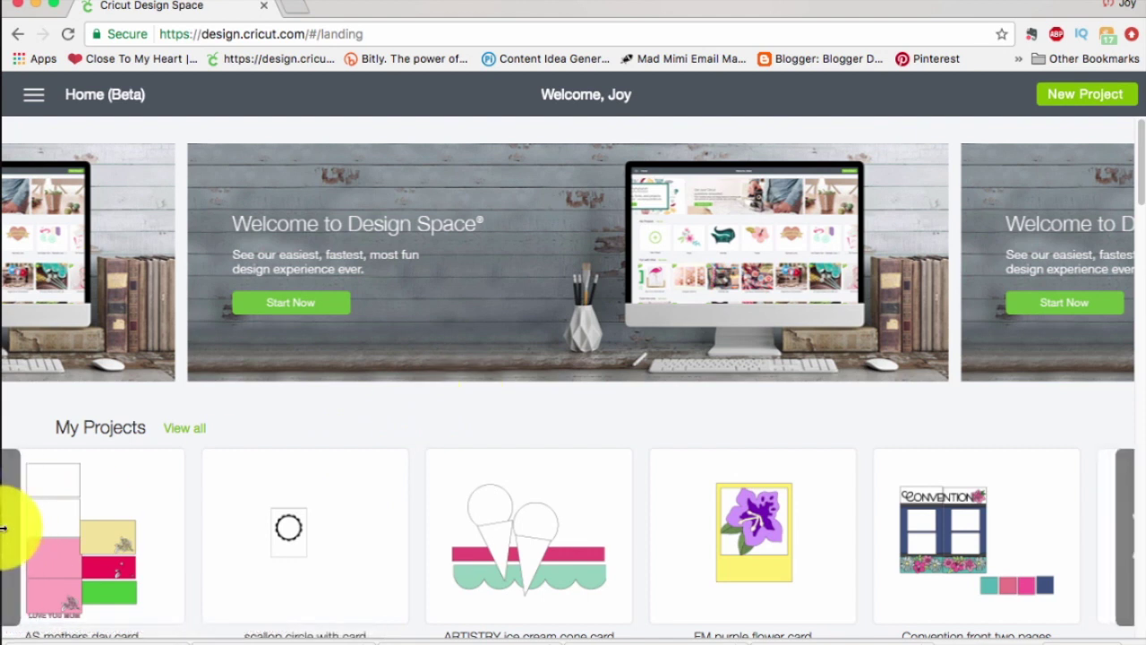
Step: Start a new blank canvas, glance at ready-made Projects, and open the Images library
left_click(1068, 100)
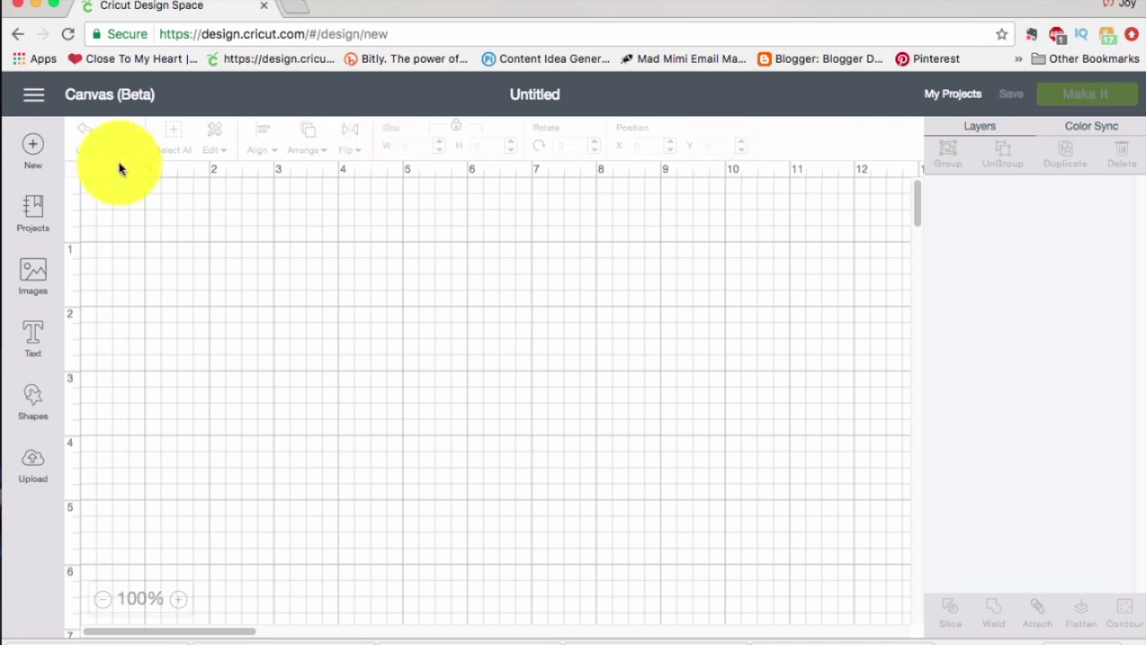
left_click(33, 212)
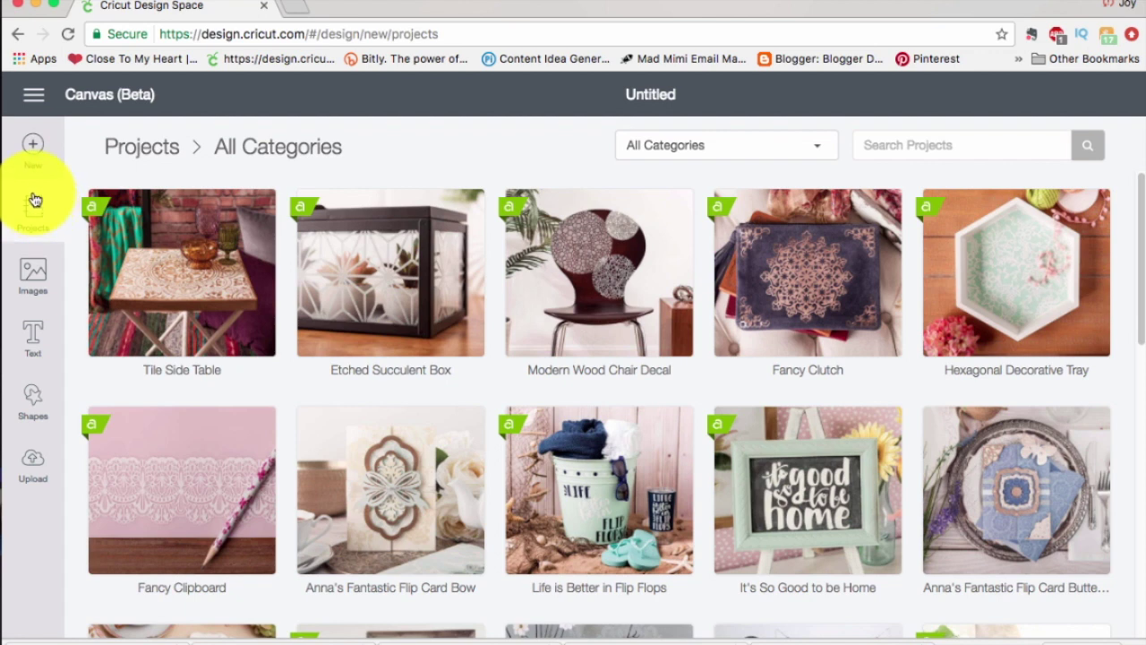
left_click(31, 146)
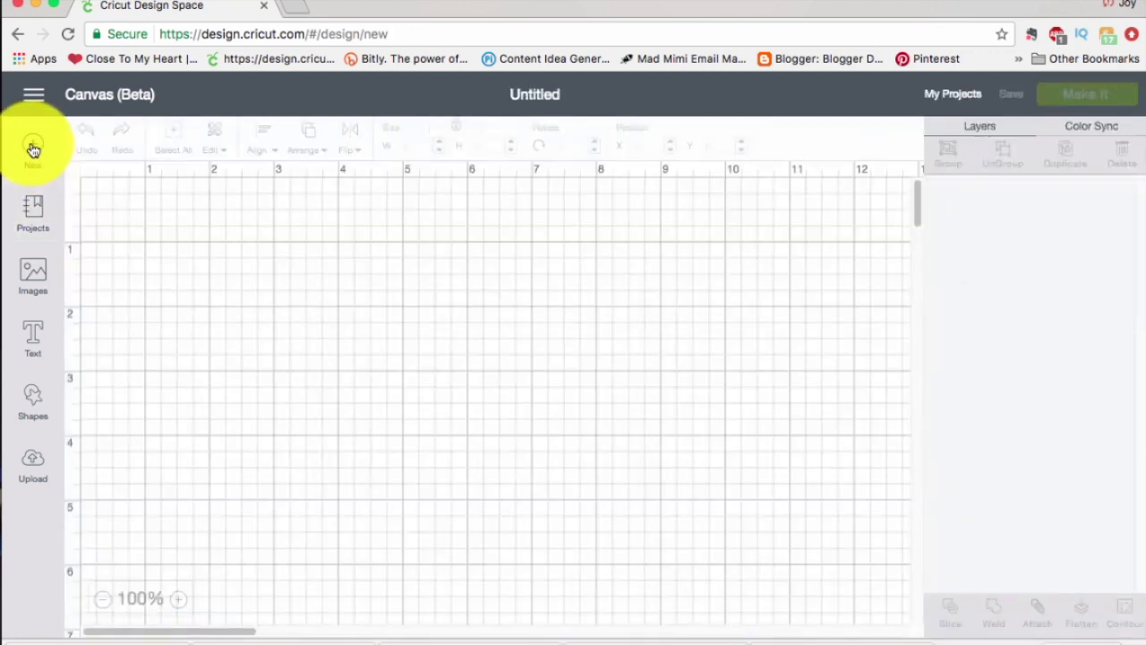
left_click(33, 273)
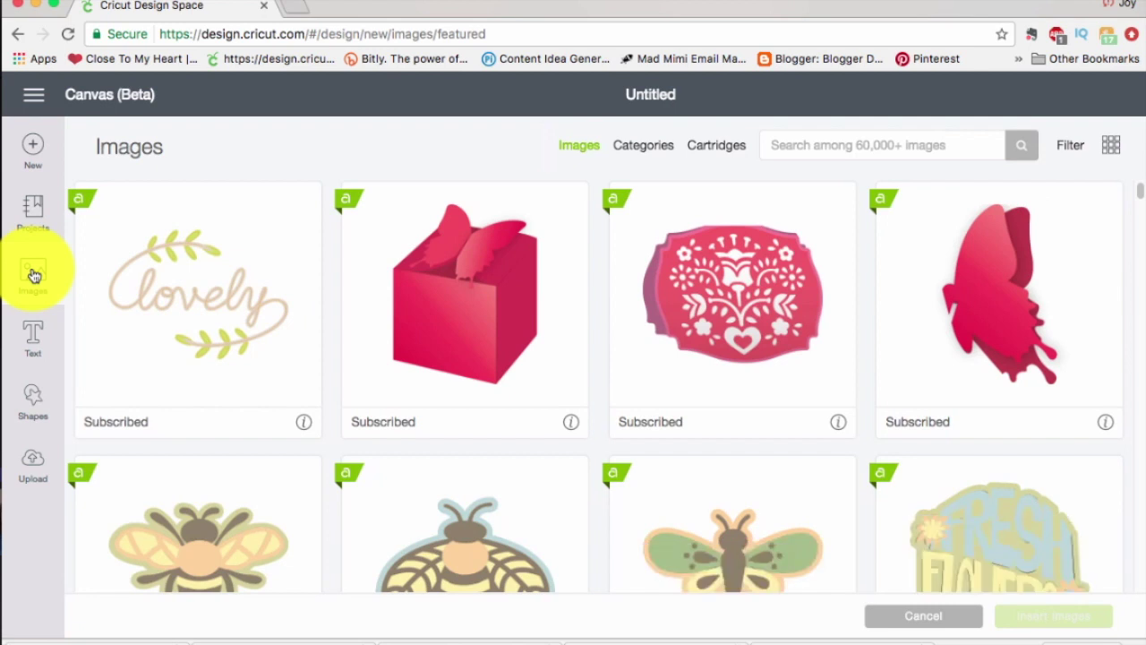
Step: Search the image library for 'cat' and filter the 355 results to Free images only
left_click(786, 145)
type("cat")
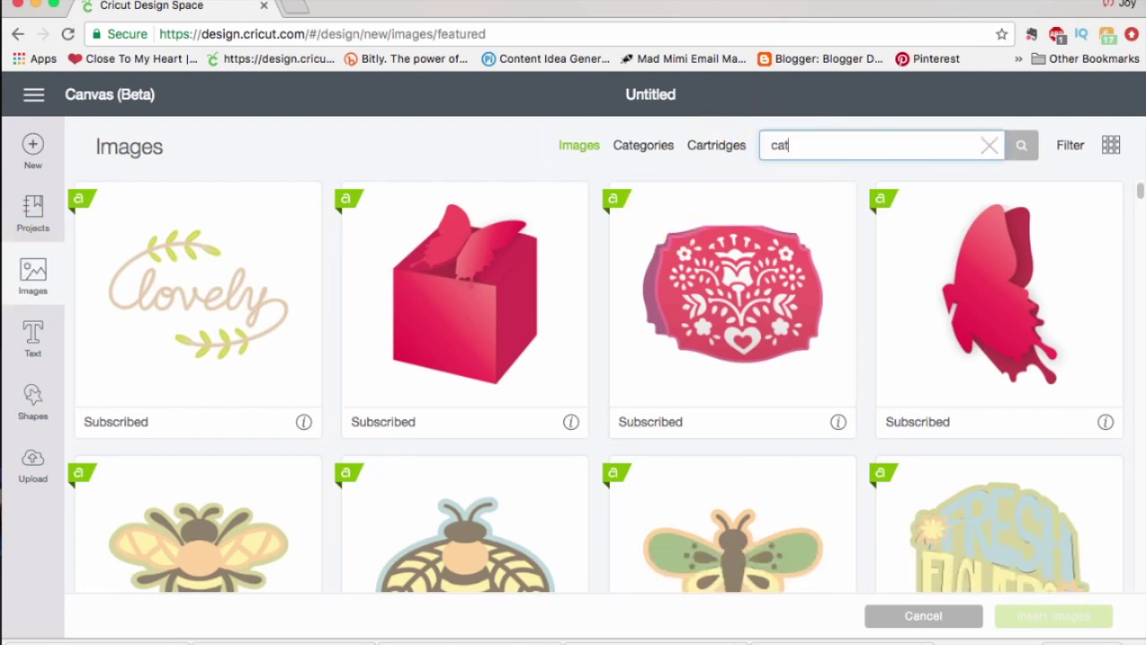
key("Return")
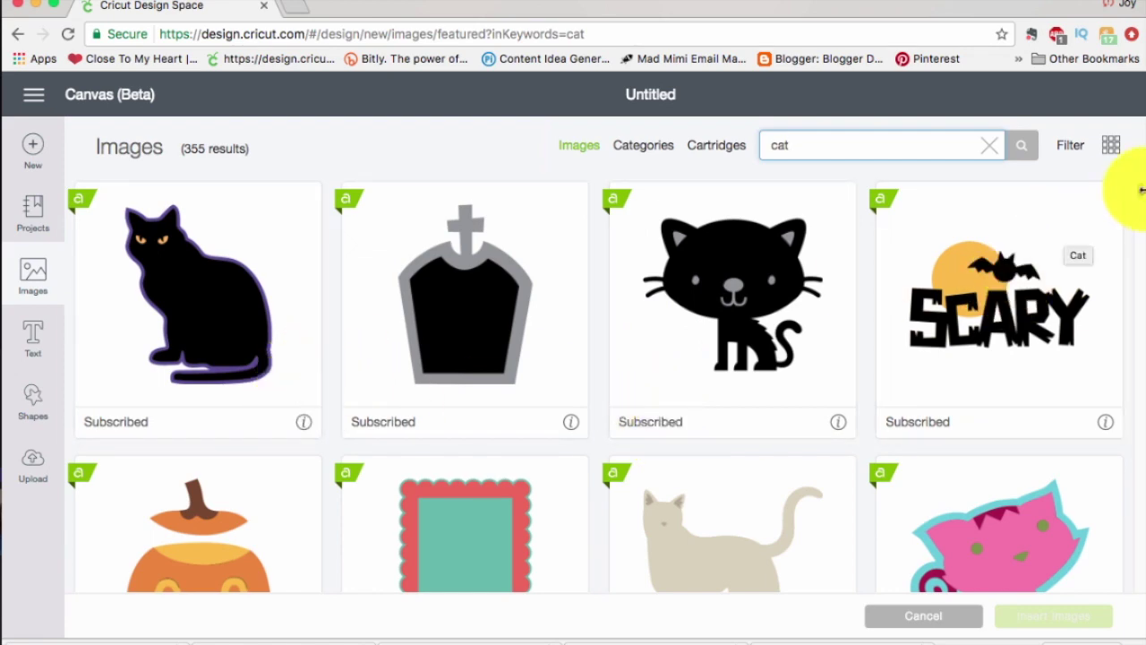
left_click_drag(1139, 197, 1139, 176)
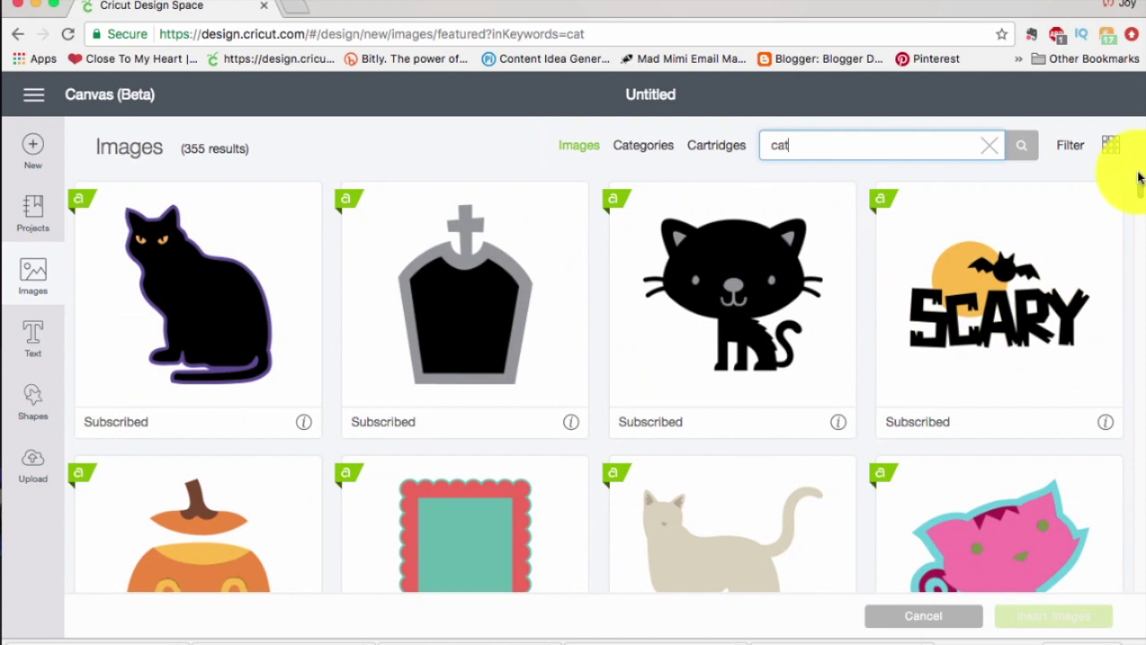
left_click(1076, 154)
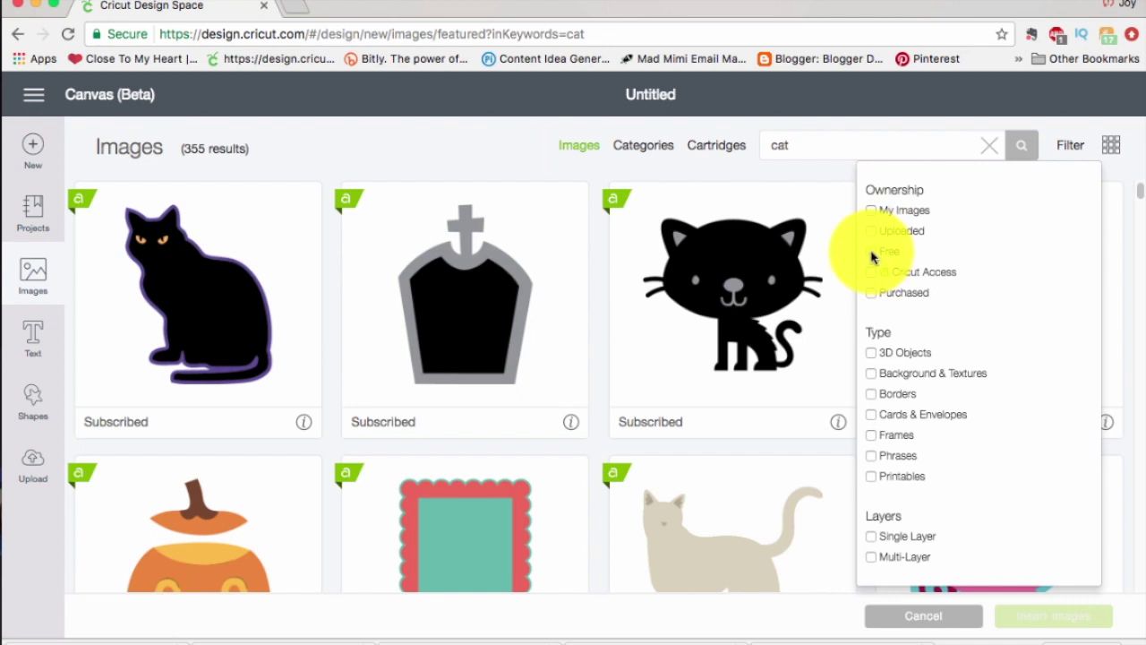
left_click(871, 252)
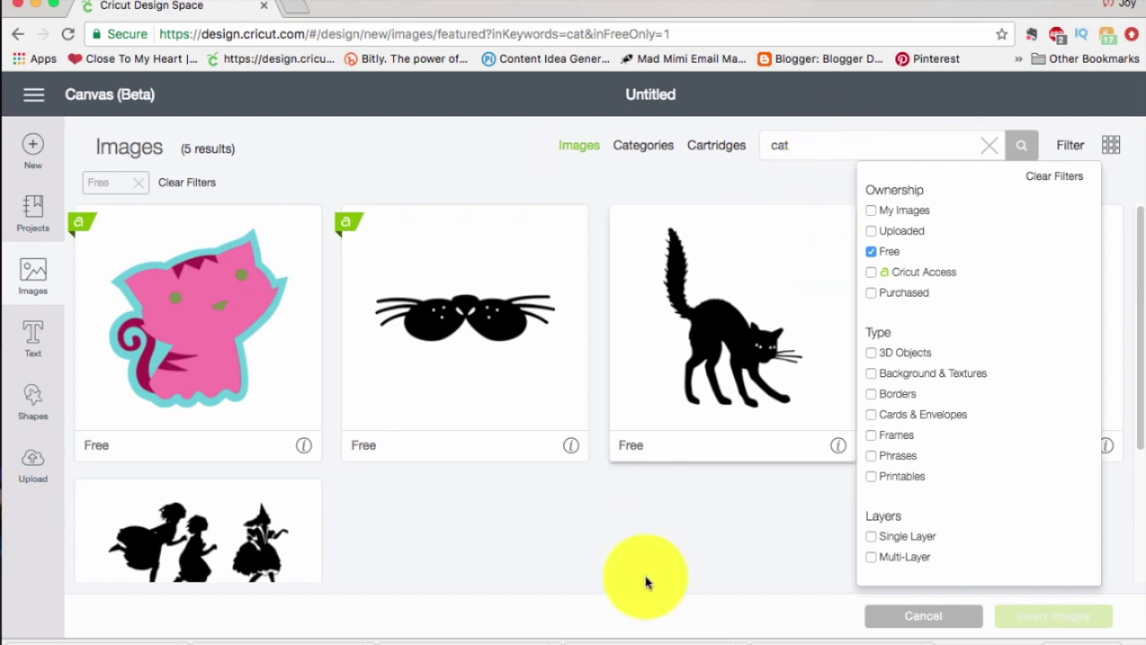
Step: Close the filter options and show the five free cat results as smaller thumbnails
left_click(632, 604)
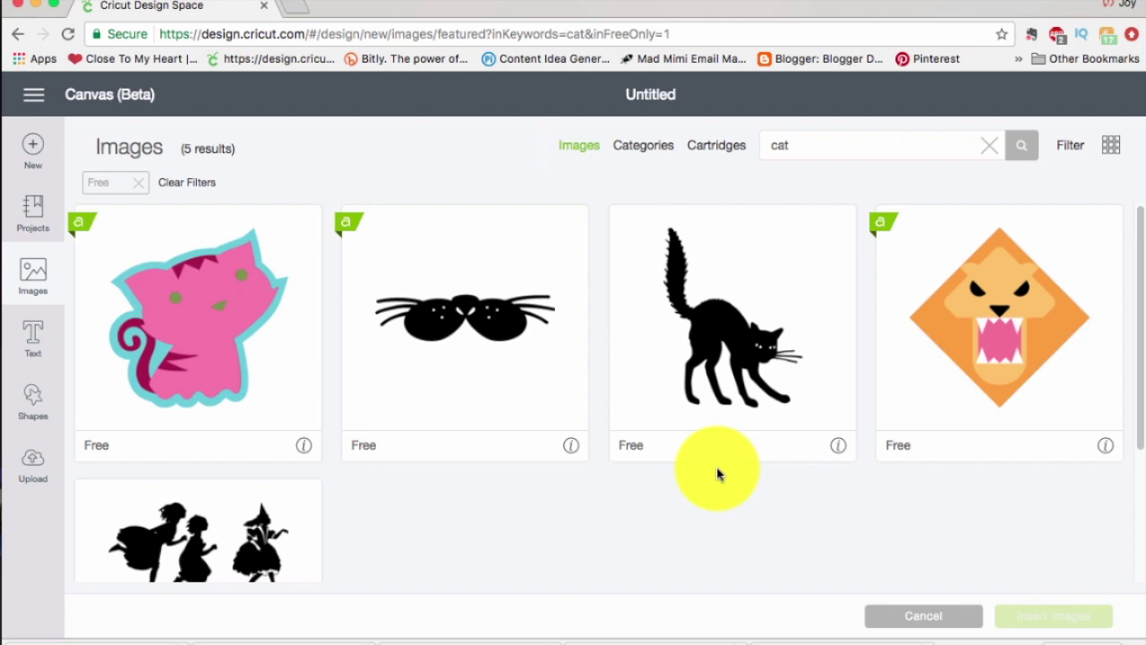
left_click(1112, 148)
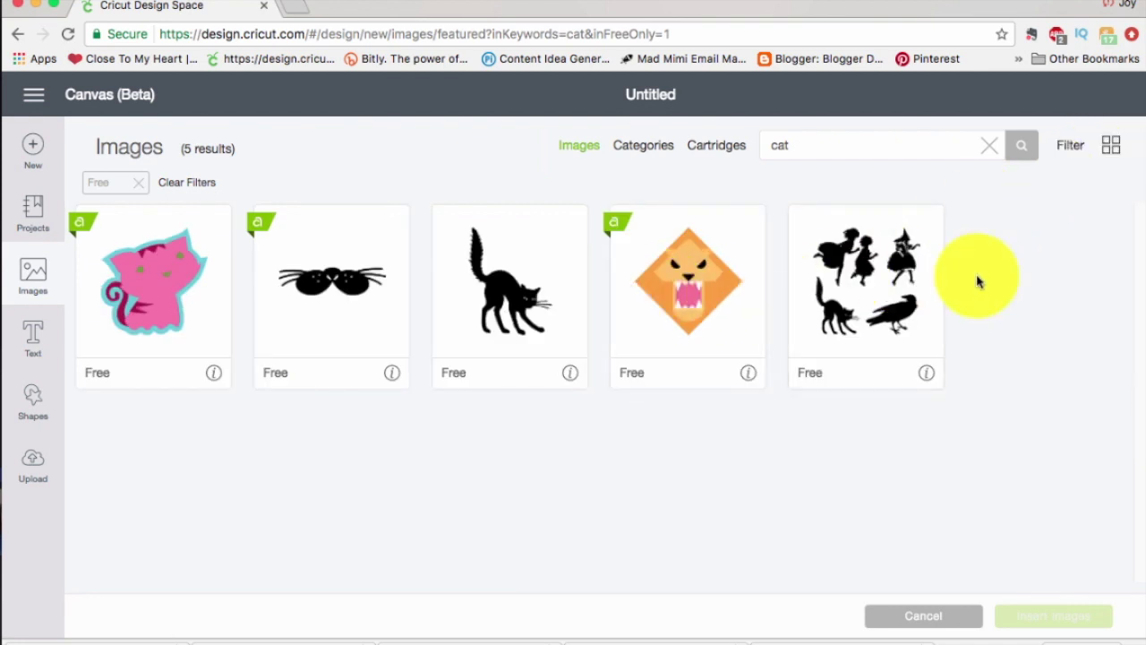
left_click(1111, 153)
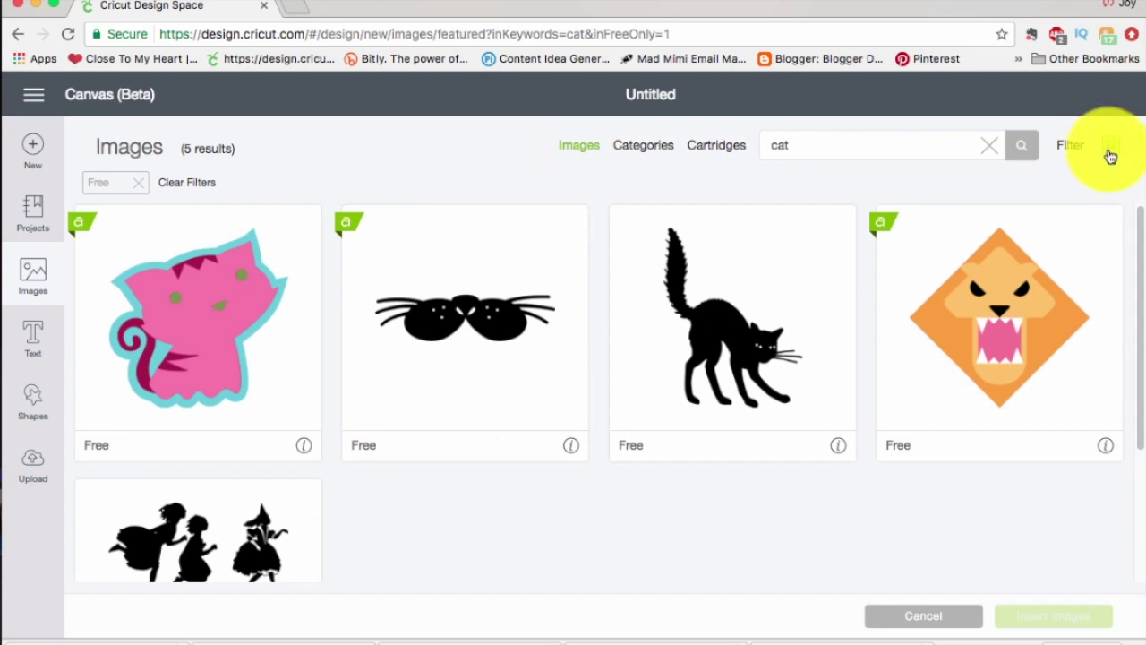
left_click(1110, 154)
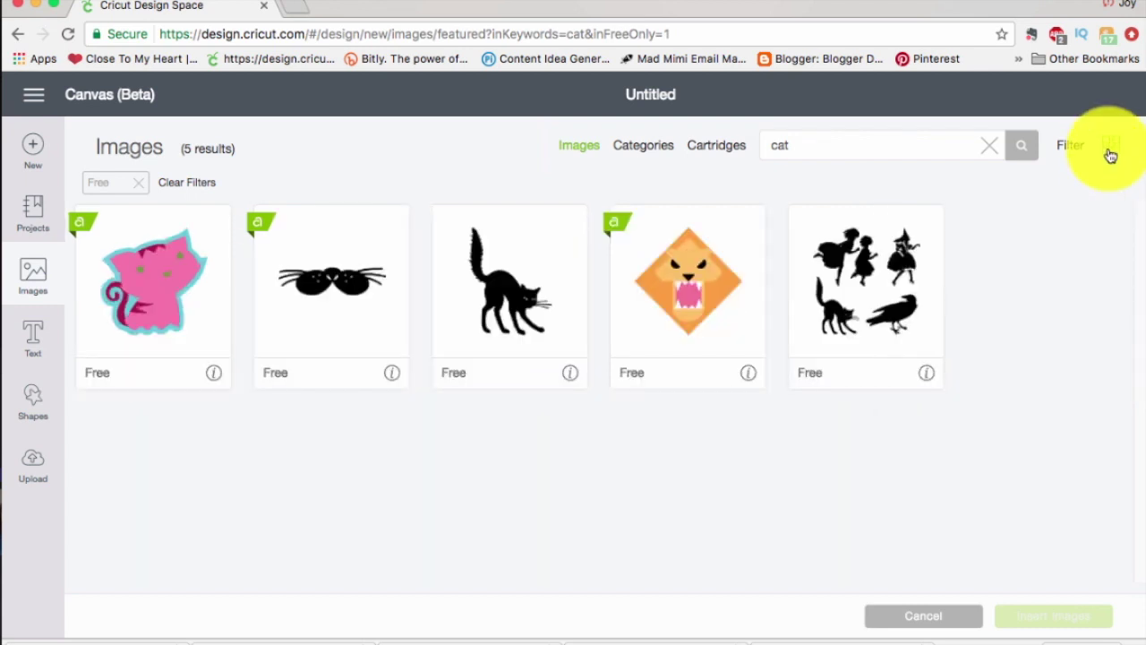
Step: Add a text layer reading the user's name plus 'loves cat', then open the Fonts list
left_click(35, 339)
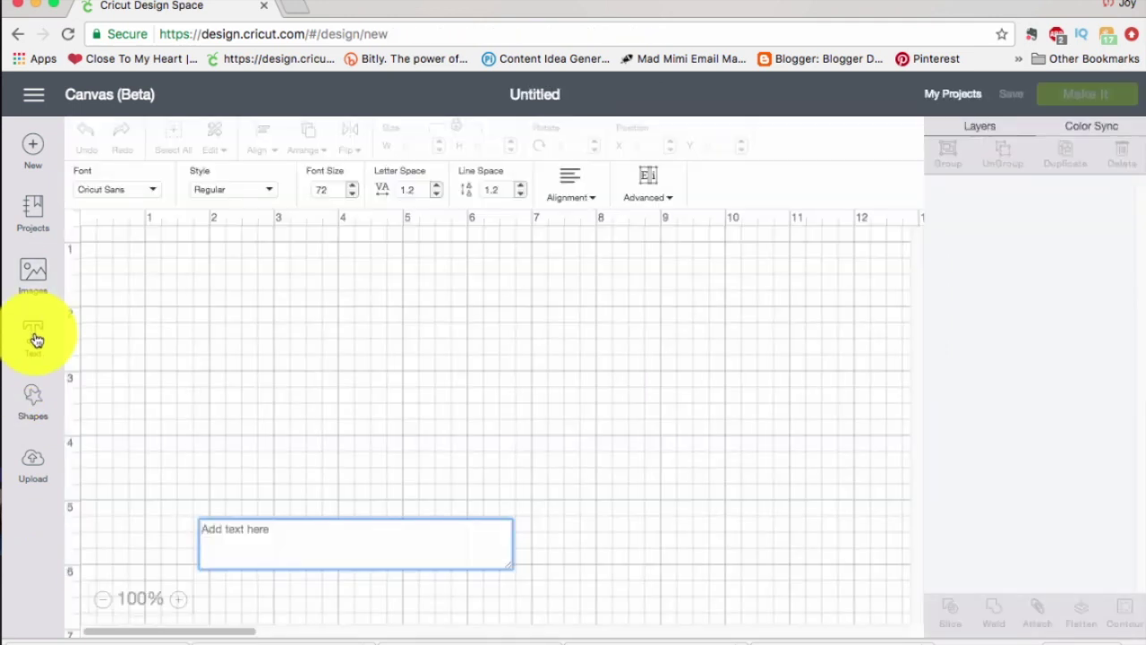
left_click(233, 522)
type("Joy")
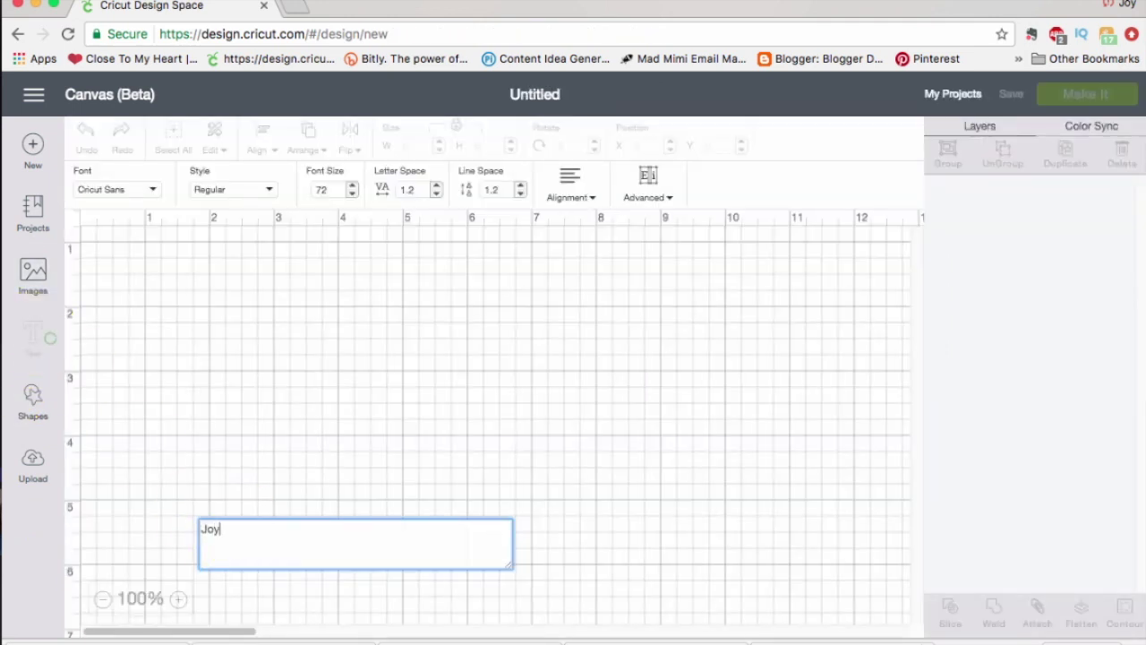
type(" loves cats")
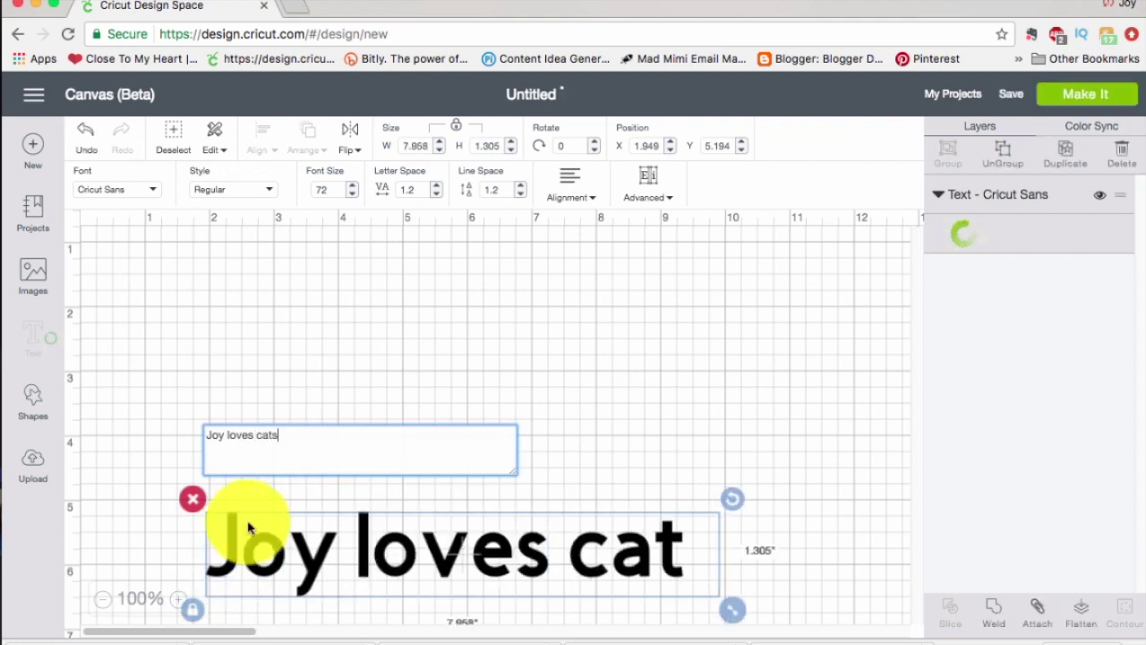
left_click(357, 502)
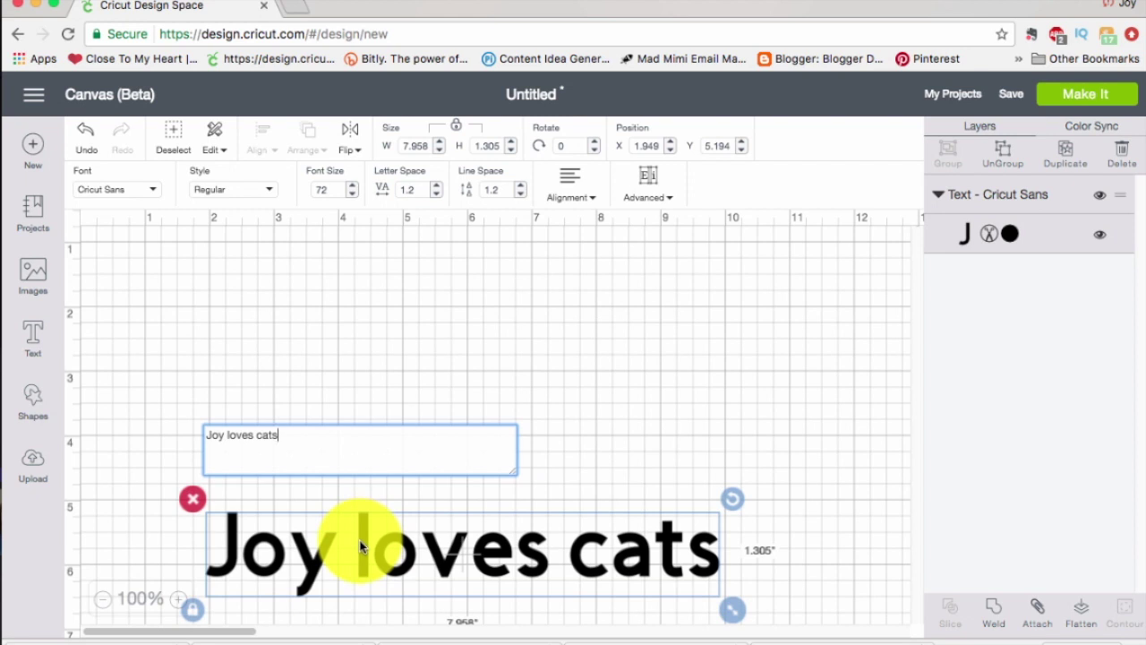
left_click(153, 192)
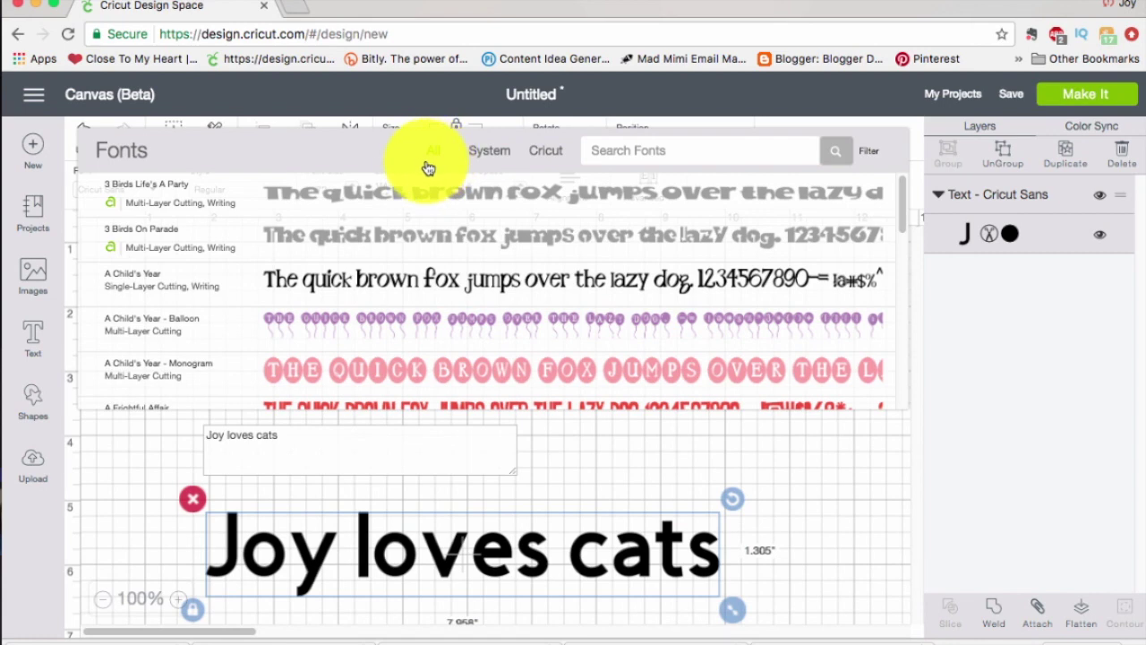
Step: Browse the All, System and Cricut font tabs, then apply the first Close to My Heart font
left_click(434, 165)
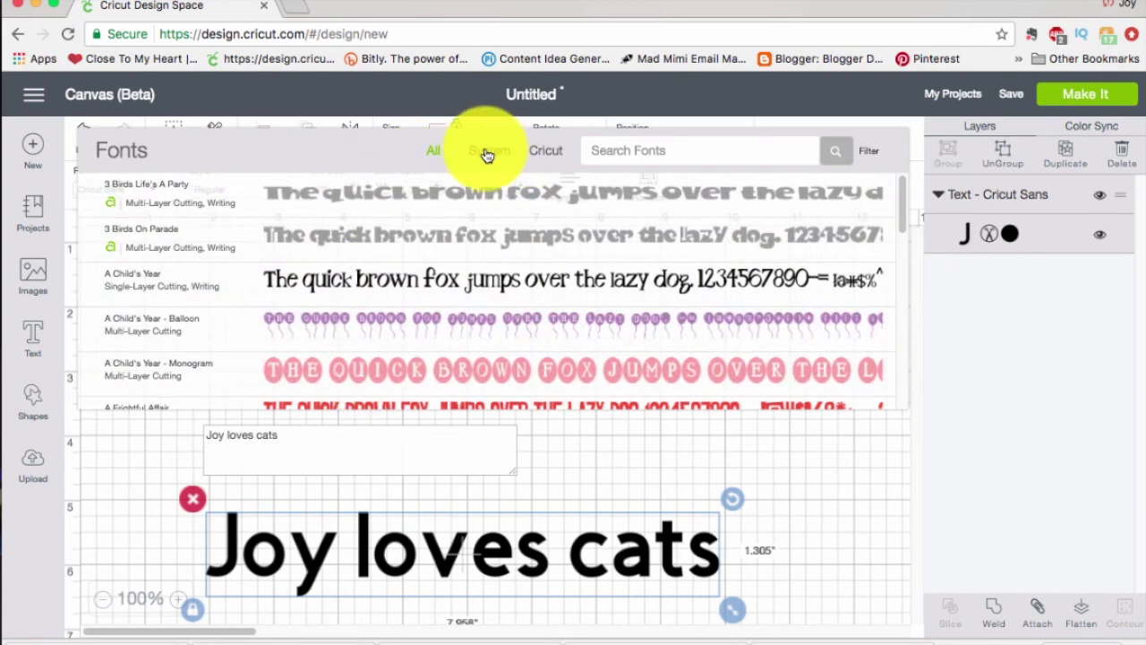
left_click(486, 155)
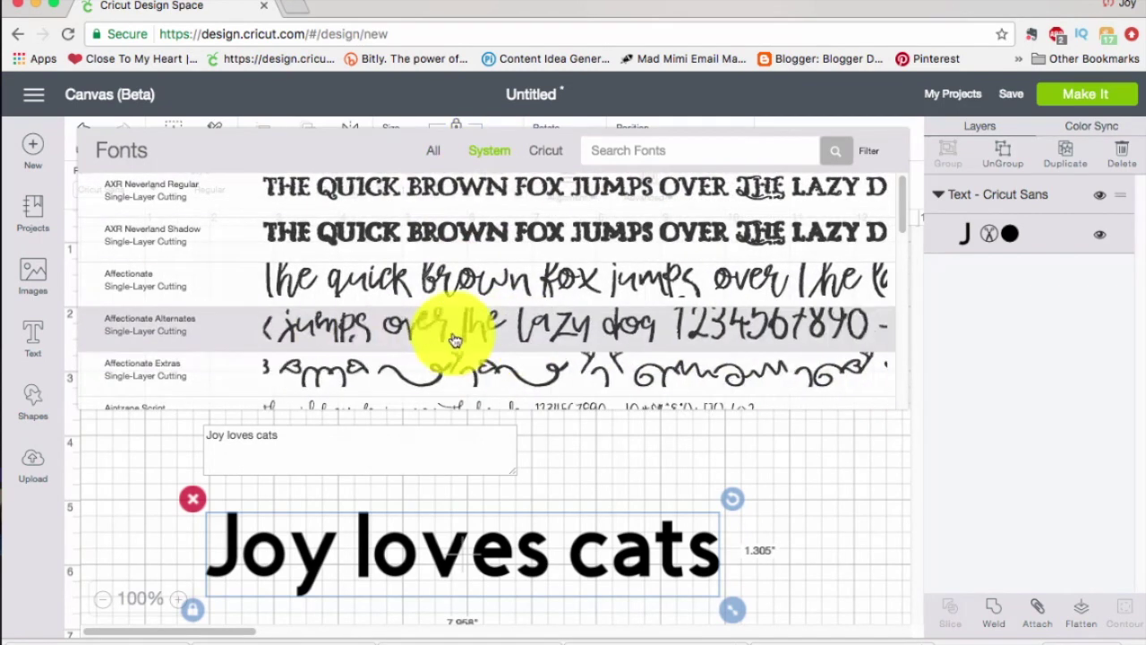
left_click(550, 152)
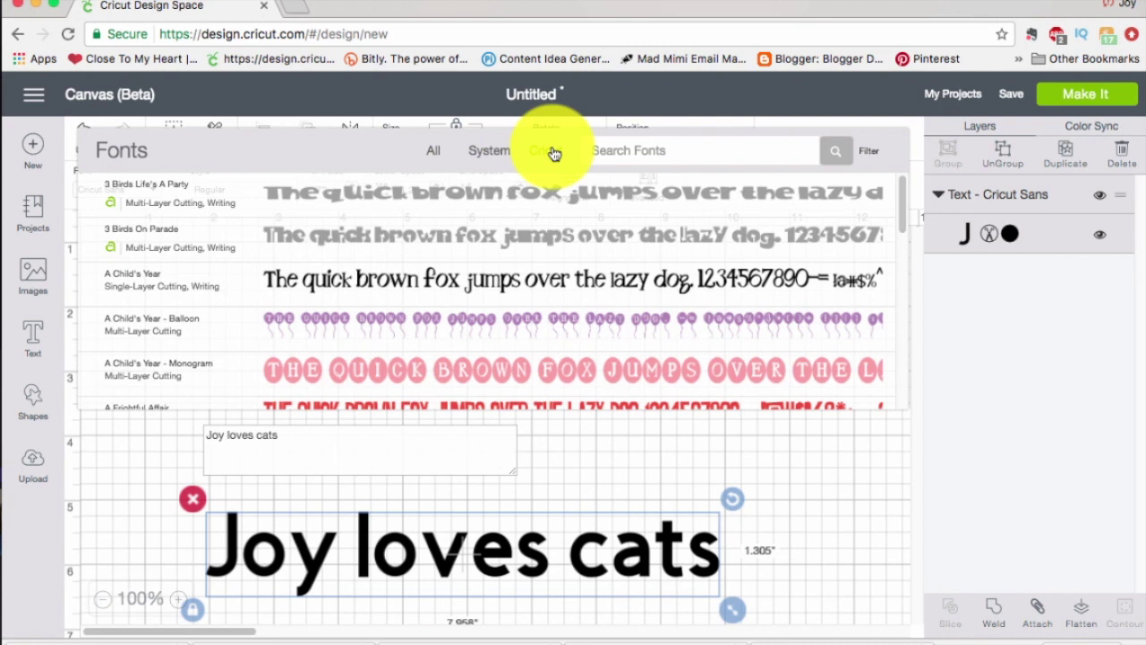
left_click(614, 148)
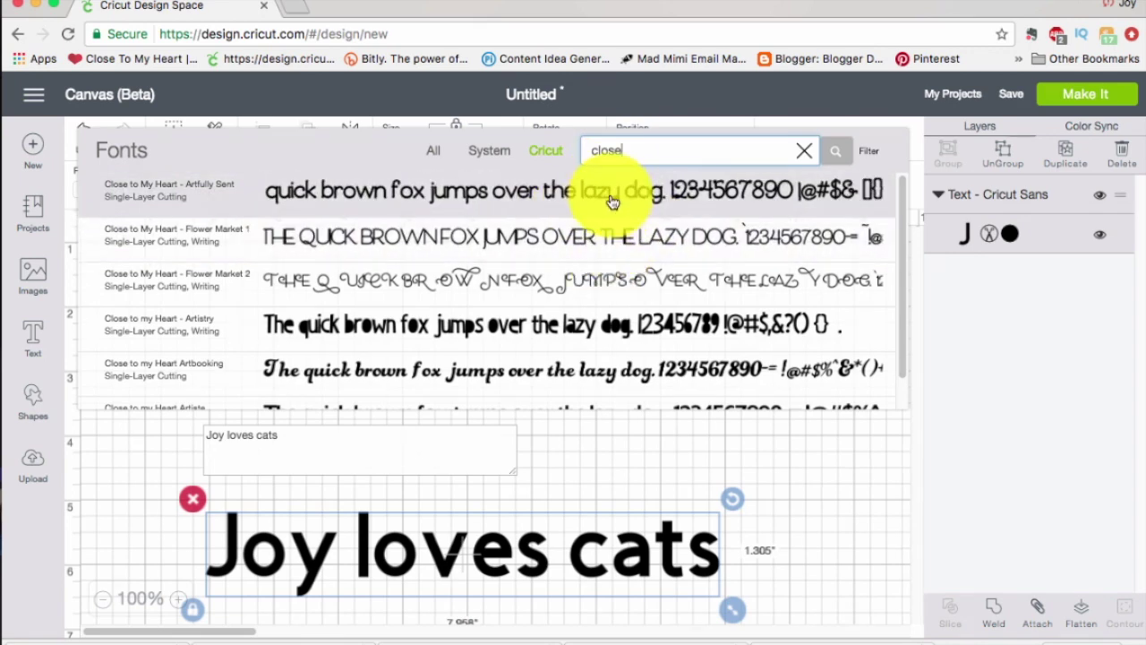
left_click(611, 201)
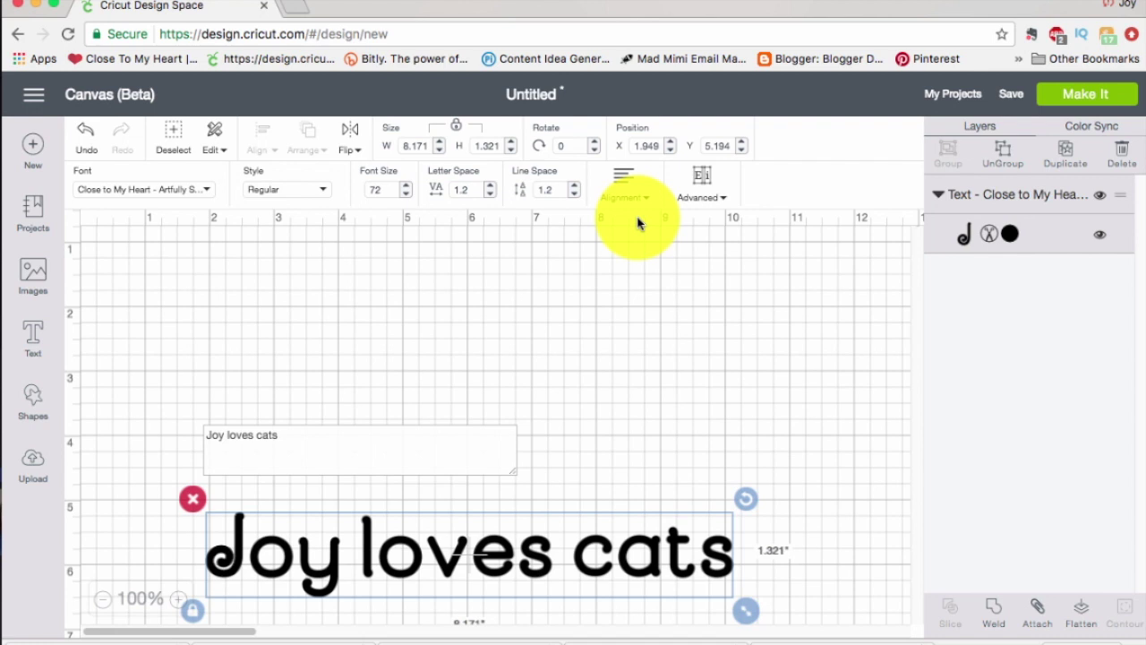
Step: Preview the basic shapes, then go to the Upload page
left_click(32, 400)
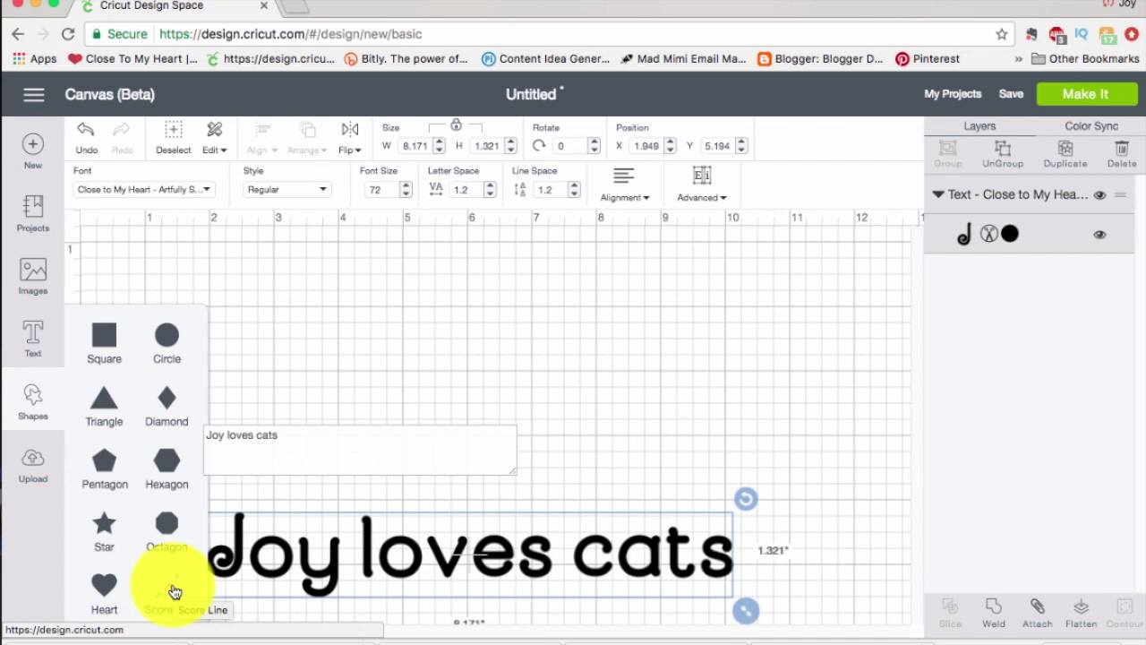
left_click(32, 465)
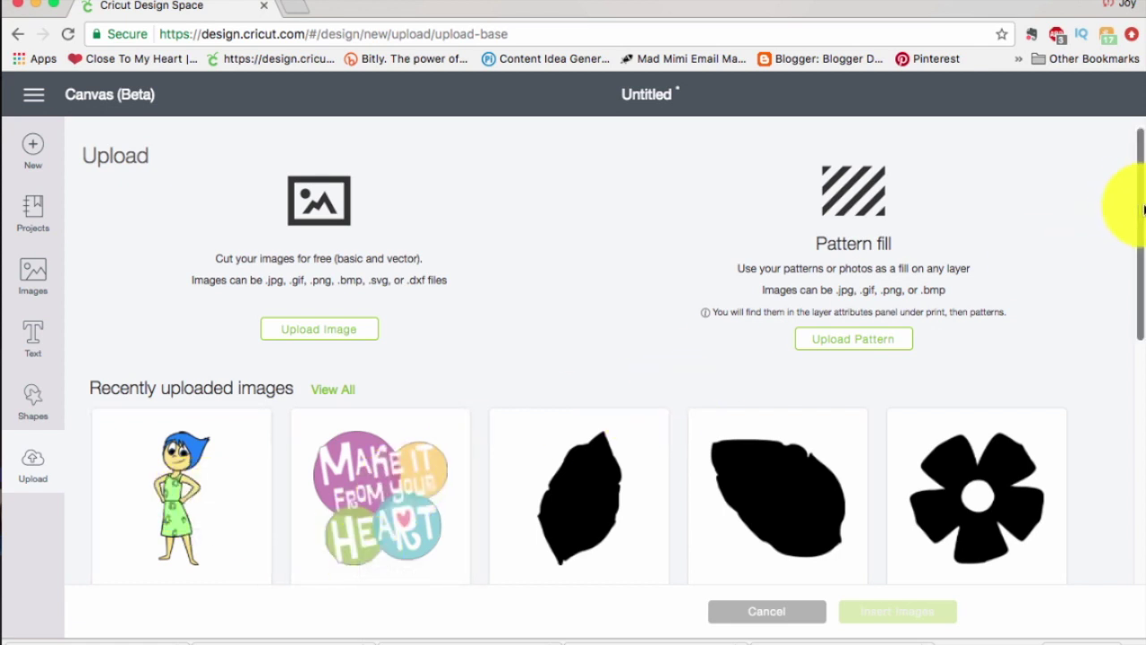
Step: Scroll the recently uploaded images and start a new project, bringing up the save-or-replace prompt
mouse_move(1142, 212)
left_mouse_down()
mouse_move(1142, 455)
mouse_move(1138, 192)
left_mouse_up()
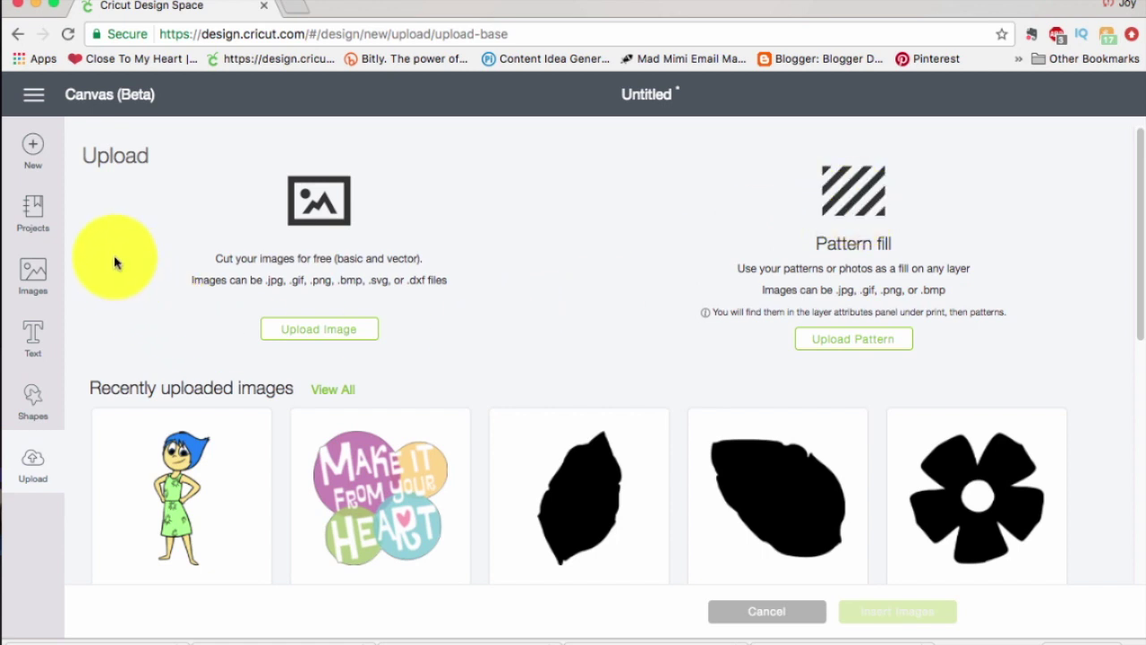
left_click(31, 148)
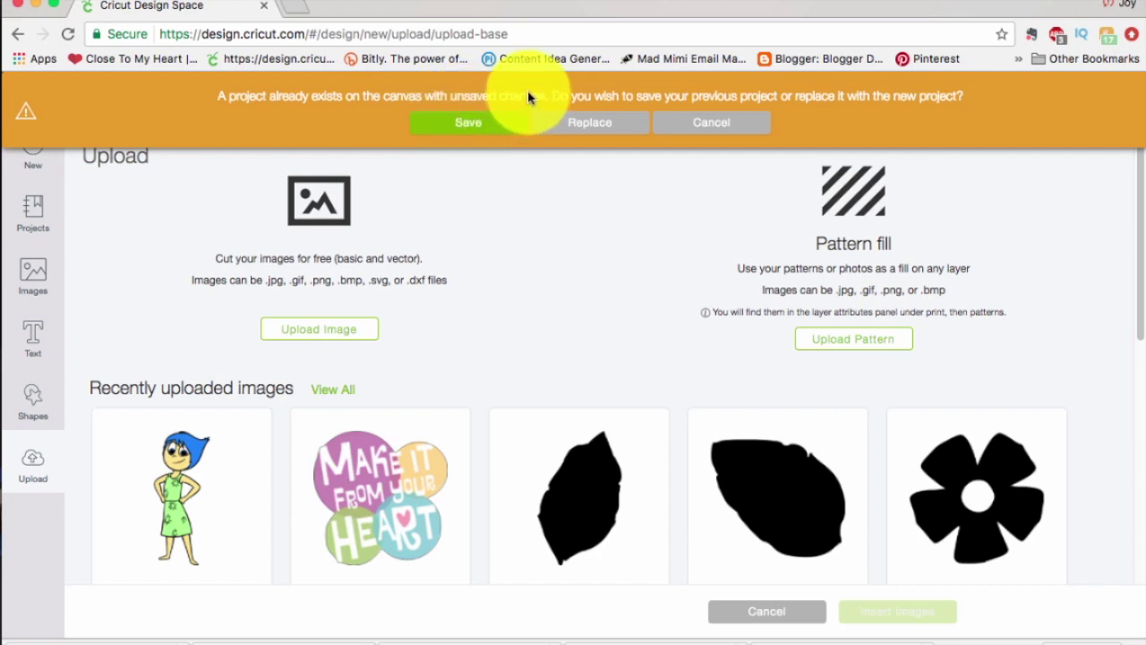
Step: Replace the old project and insert only the first bee image from the Images library
left_click(590, 125)
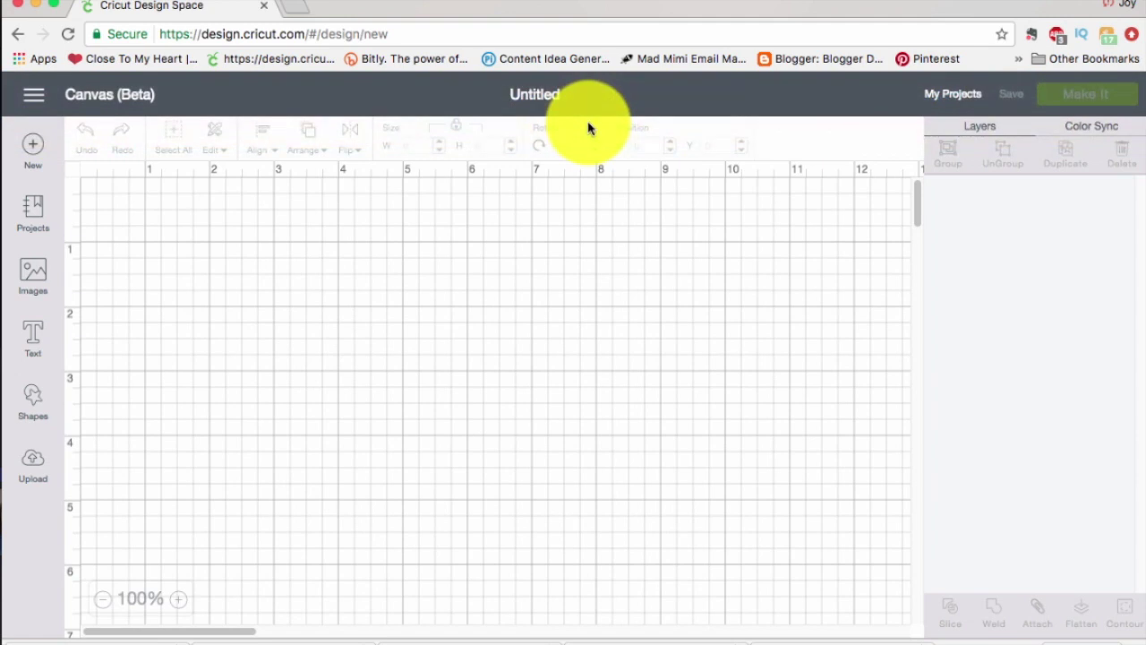
left_click(33, 276)
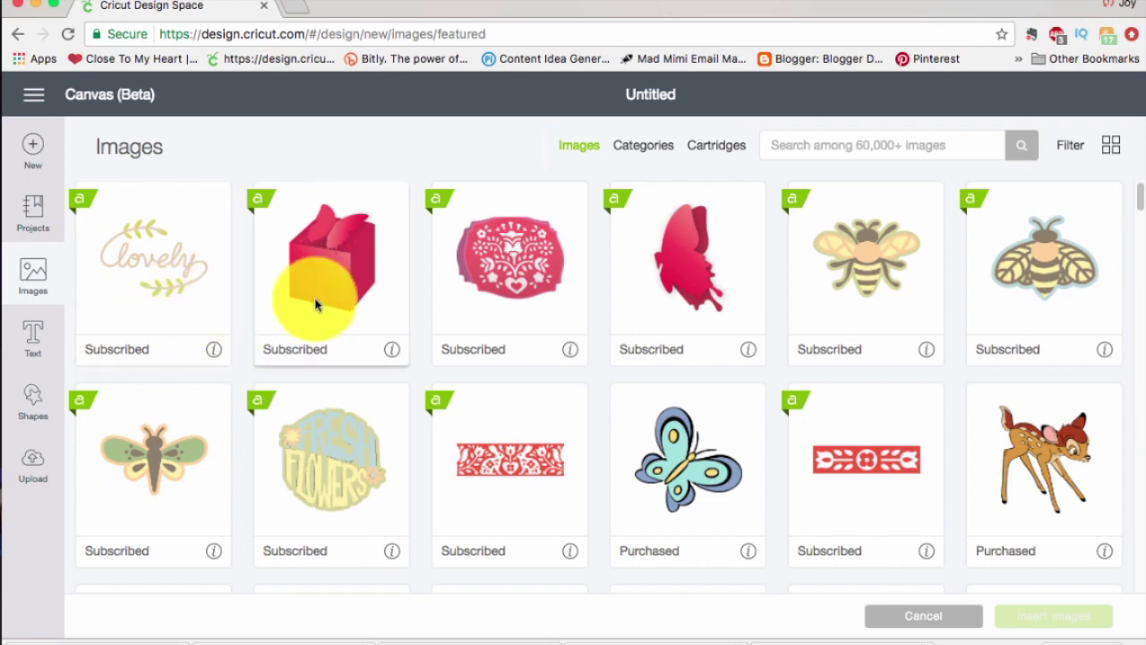
left_click(857, 262)
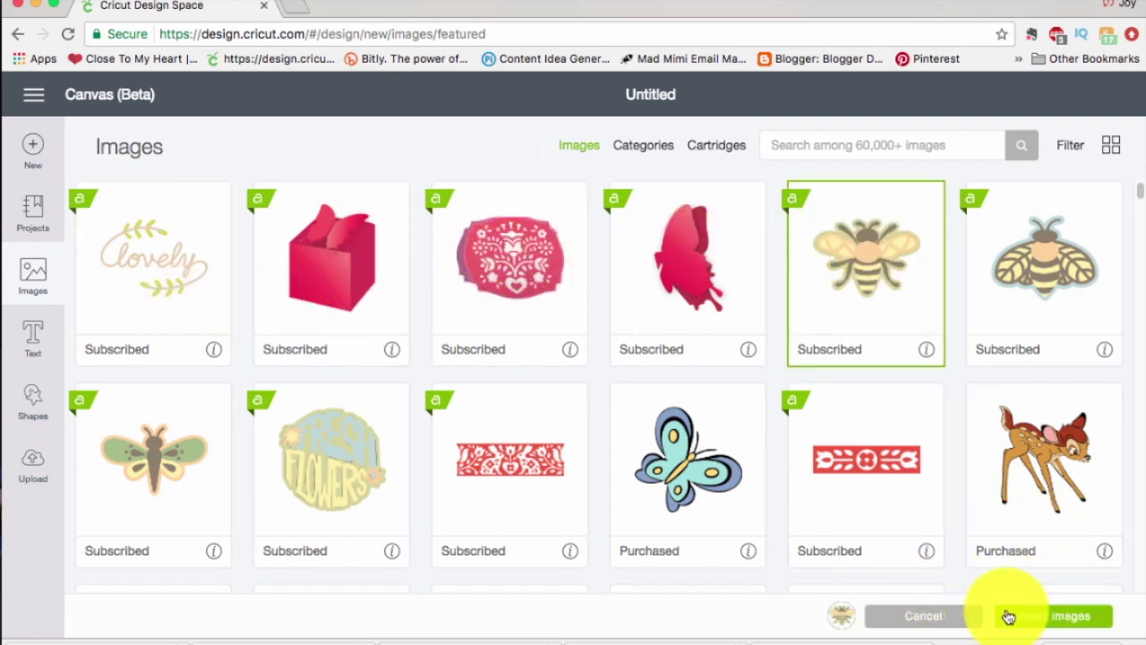
left_click(1037, 252)
left_click(1047, 459)
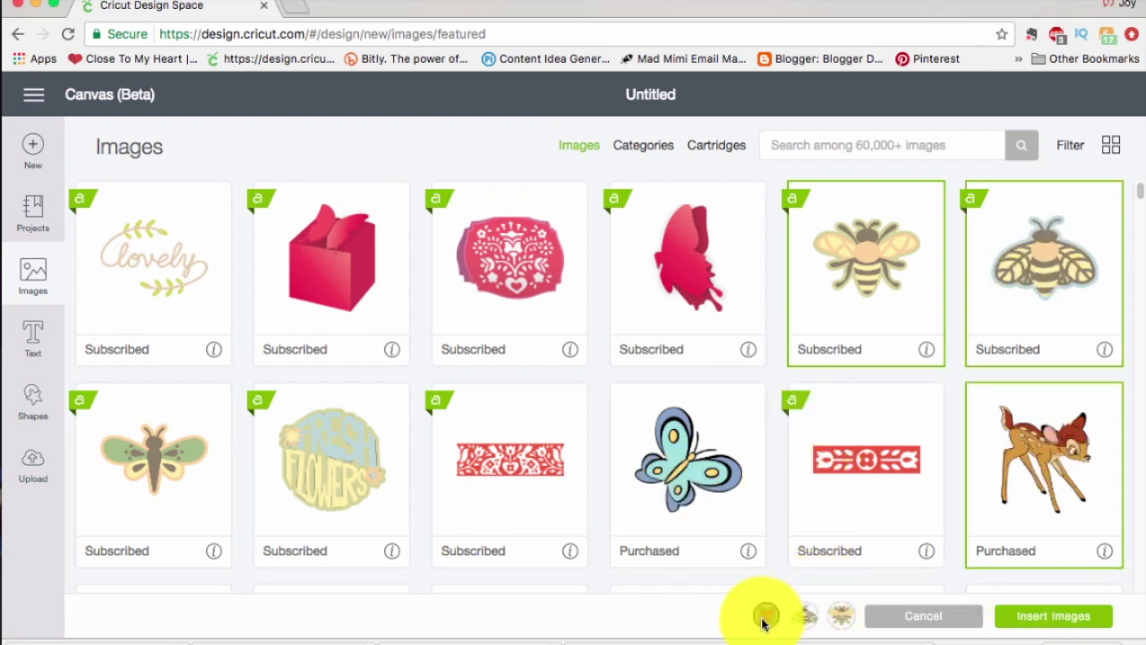
left_click(1030, 462)
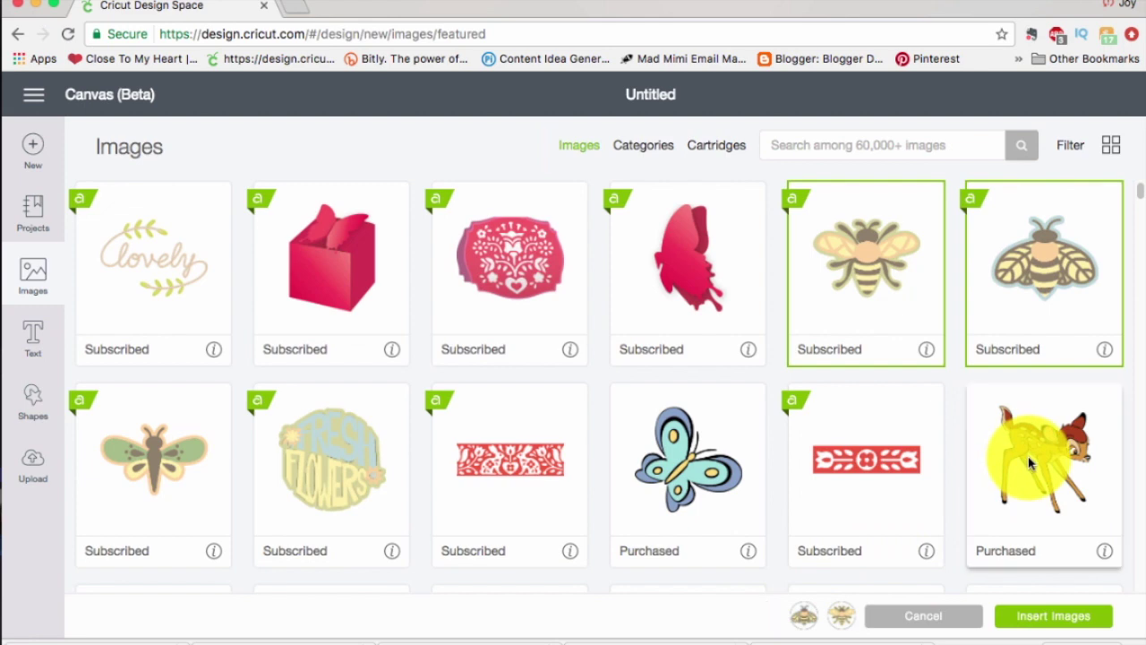
left_click(1059, 287)
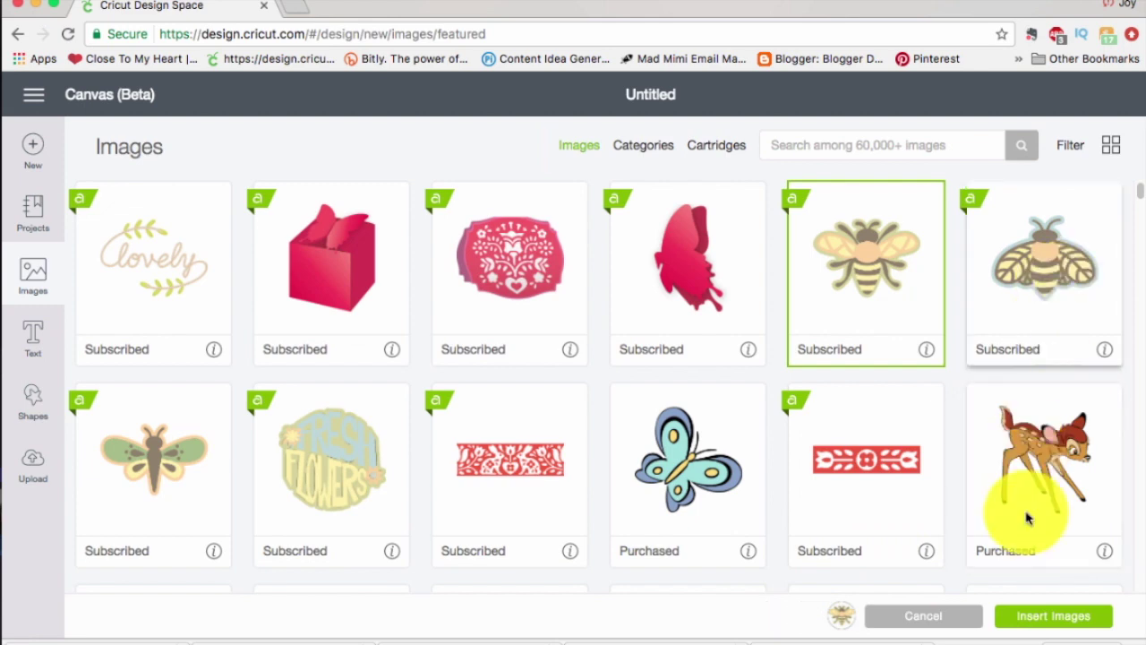
left_click(1018, 621)
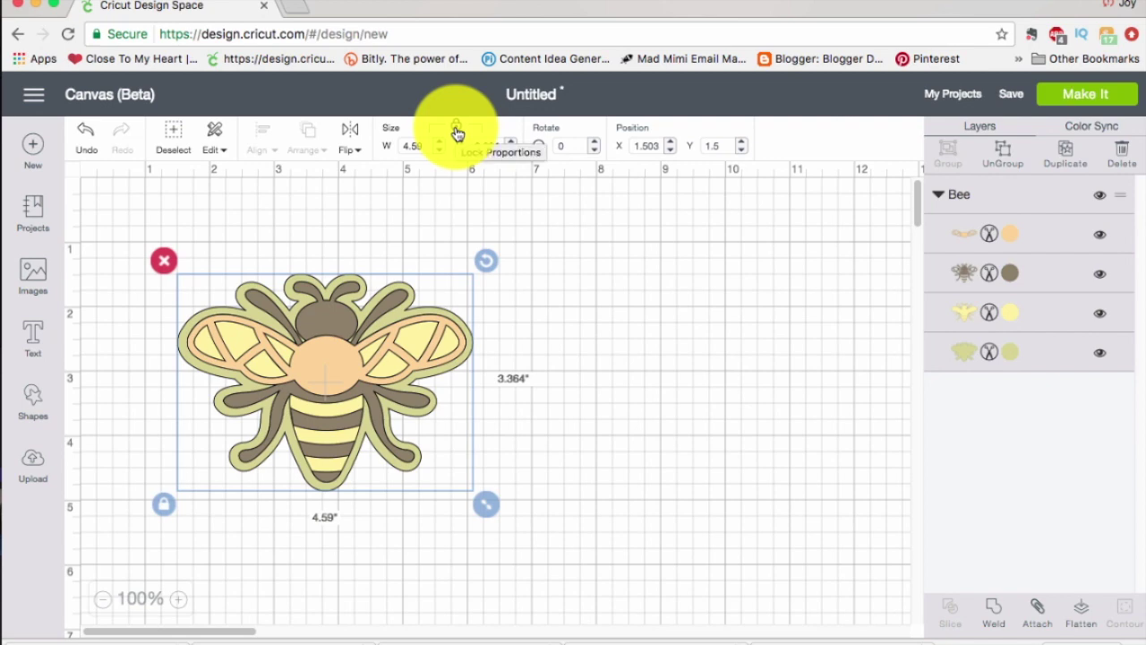
Step: Unlock proportions and stretch the bee to 3.535 in wide by 5 in tall
left_click(457, 133)
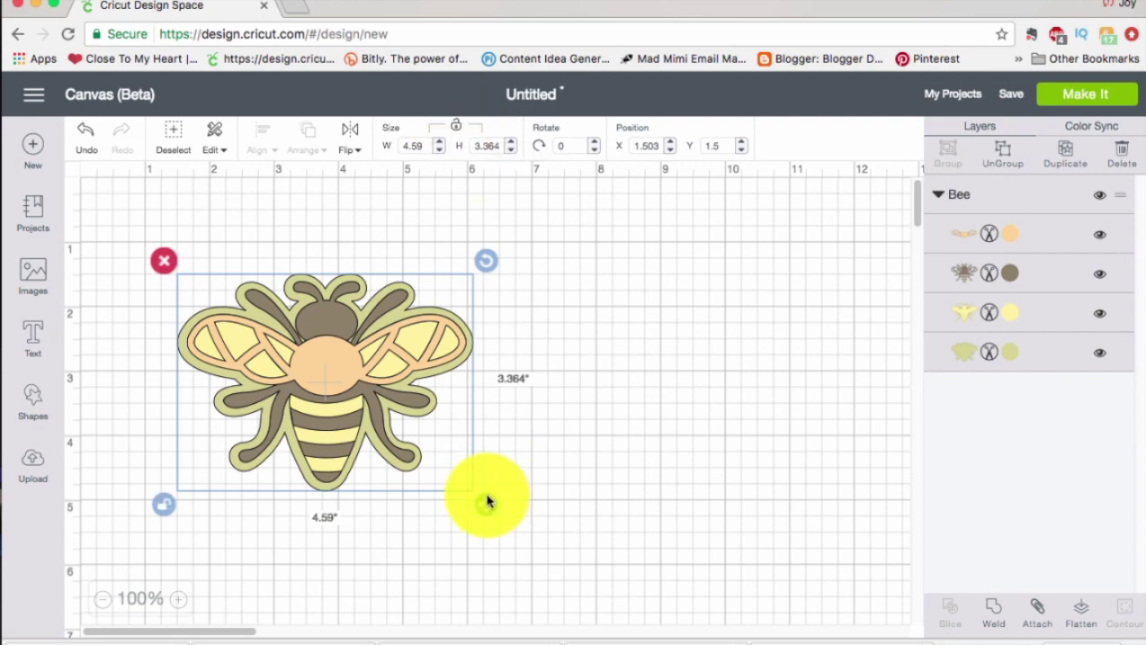
left_click_drag(488, 503, 418, 552)
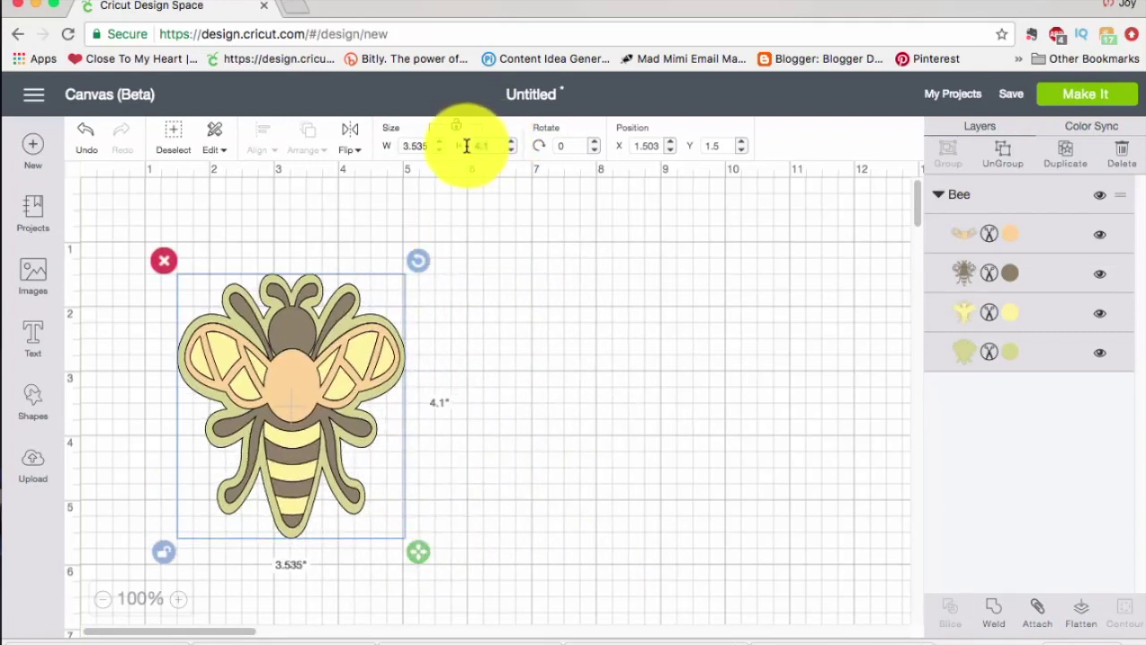
left_click(467, 145)
type("5")
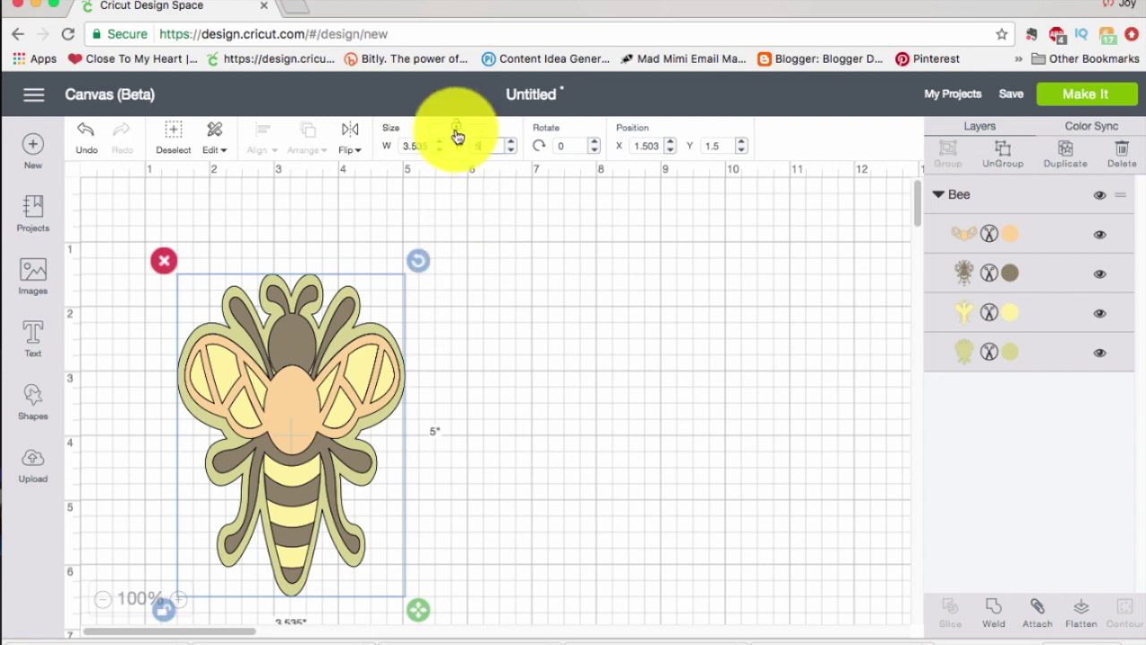
Step: Undo the resizing to restore the bee's original 4.59 × 3.364 in size
left_click(81, 138)
left_click(80, 138)
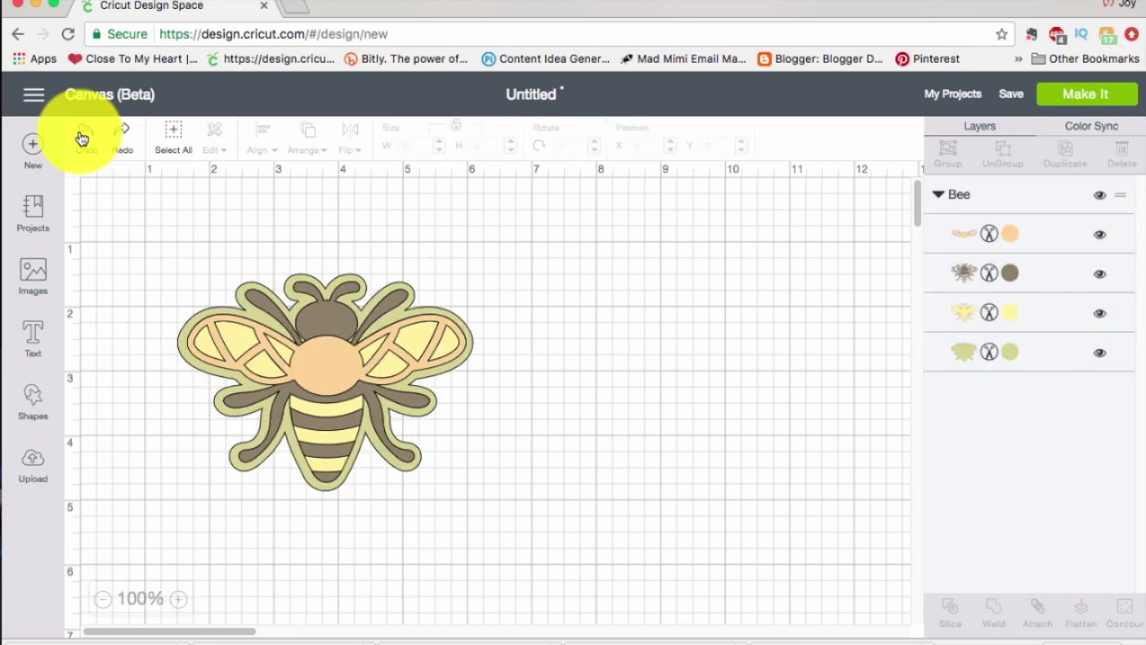
left_click(81, 138)
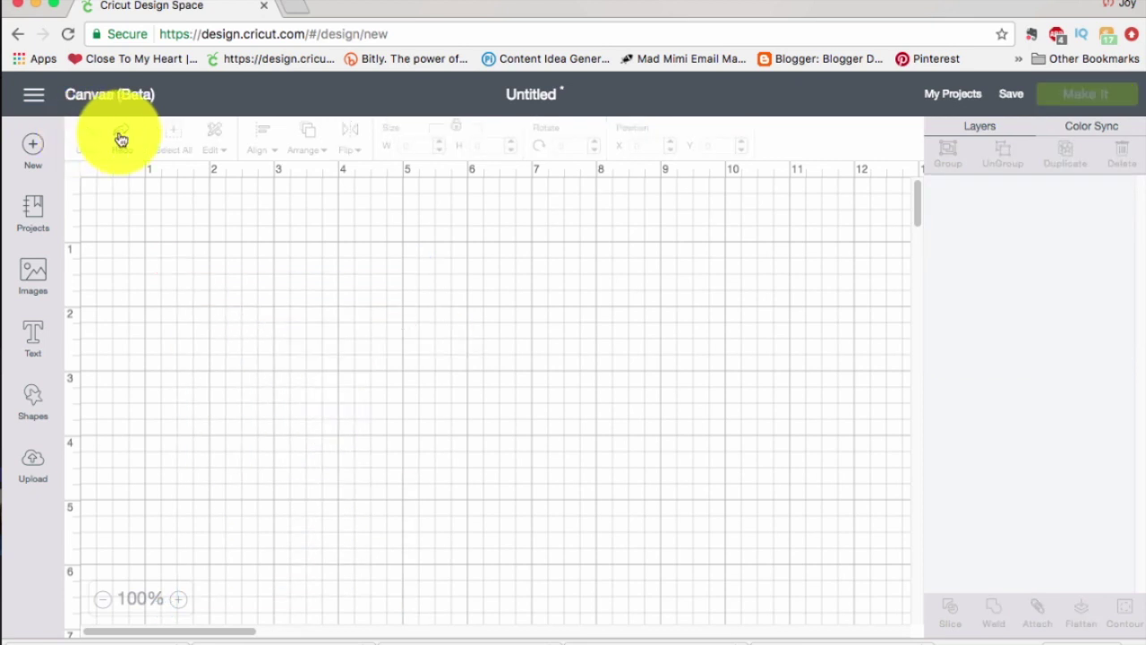
left_click(120, 139)
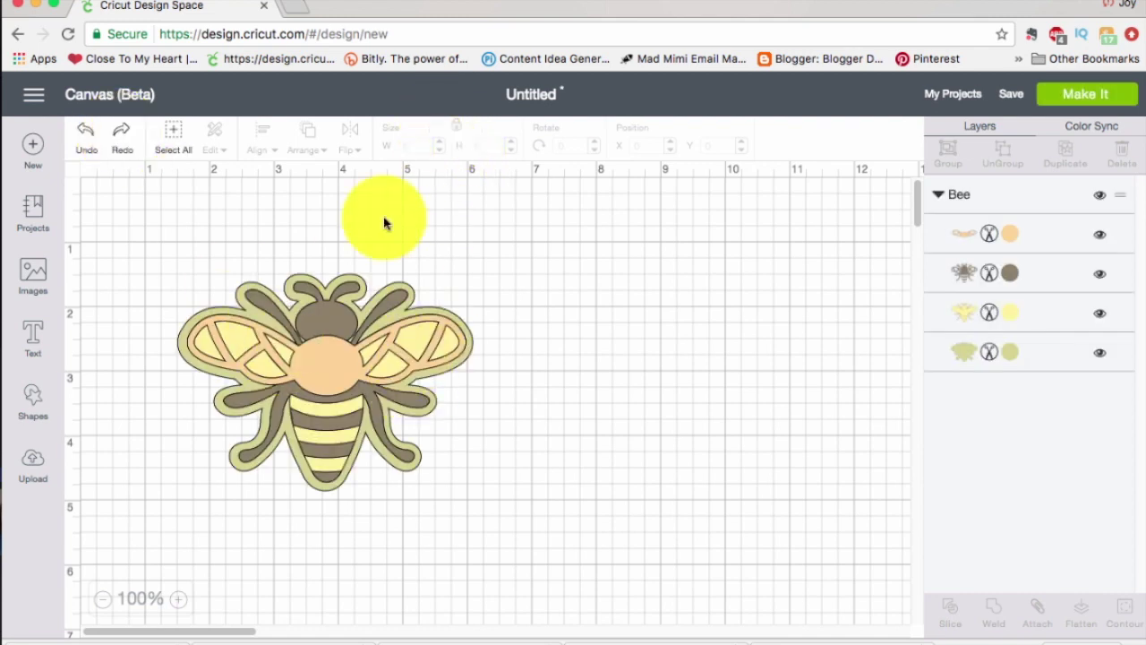
Step: Flip the bee vertically twice so it ends upright with rotation 0
left_click(363, 369)
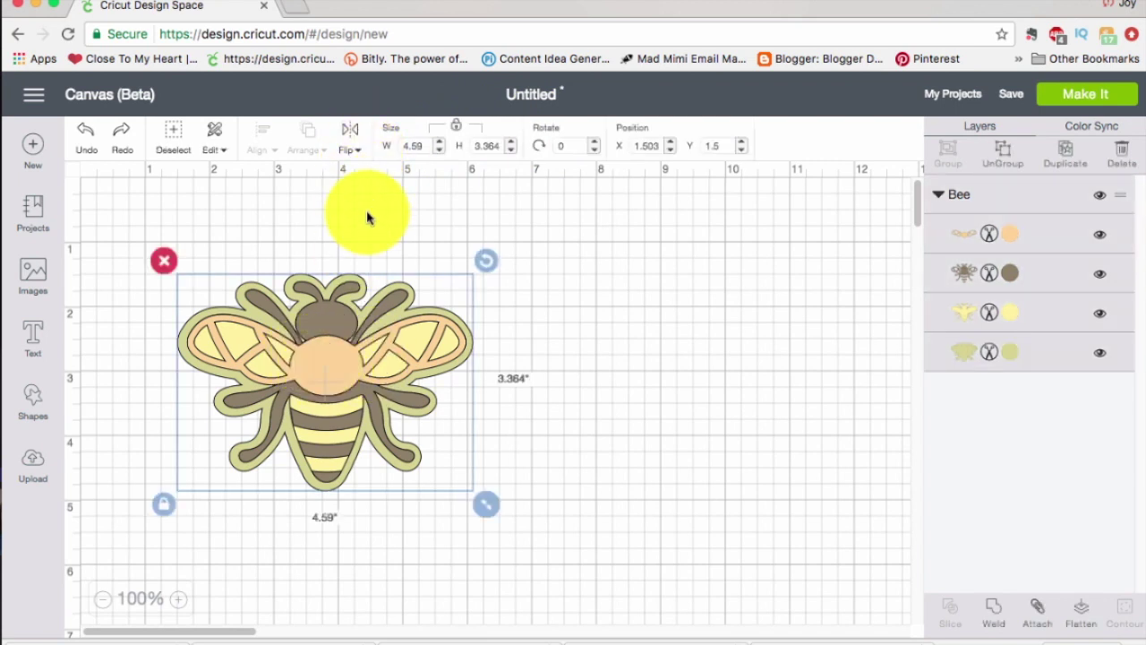
left_click(351, 143)
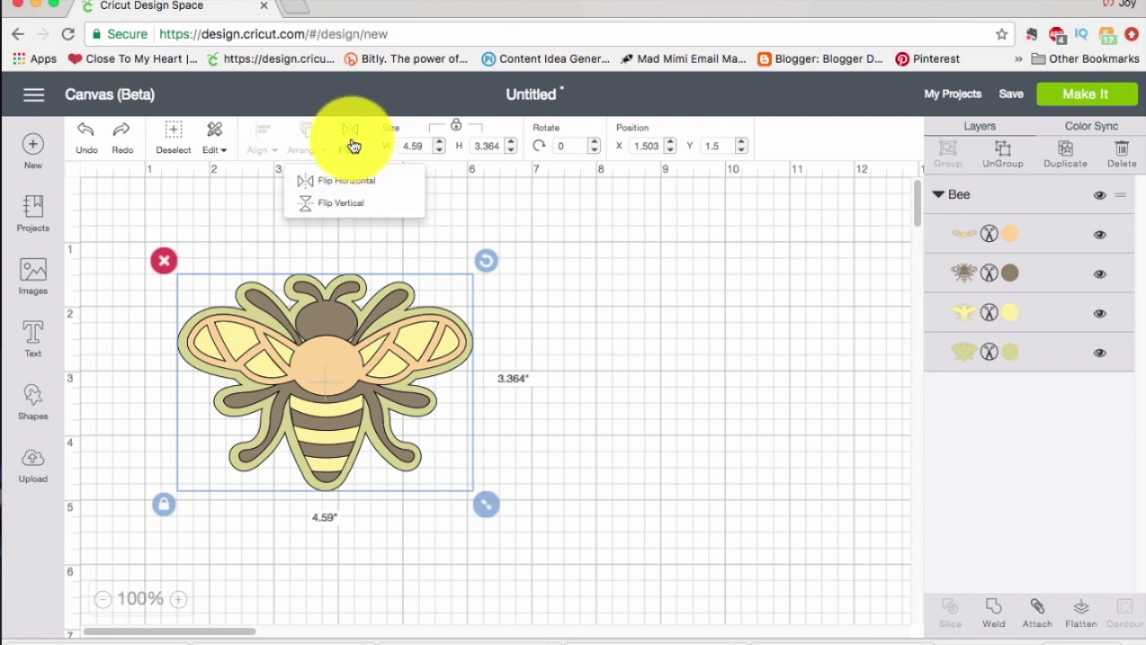
left_click(353, 205)
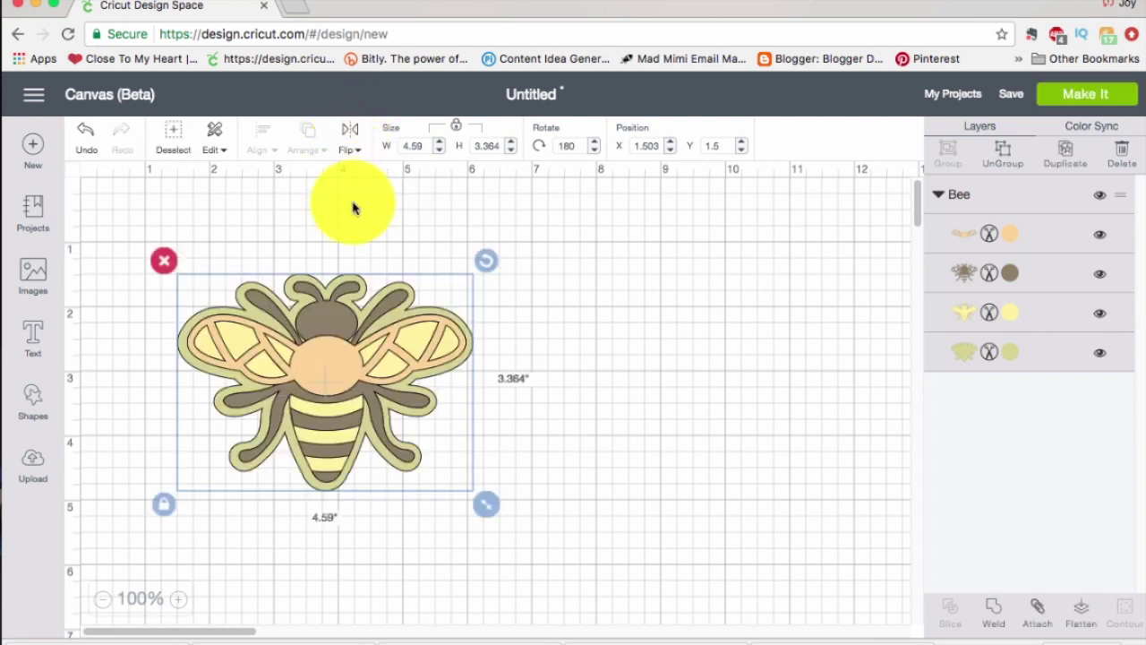
left_click(346, 145)
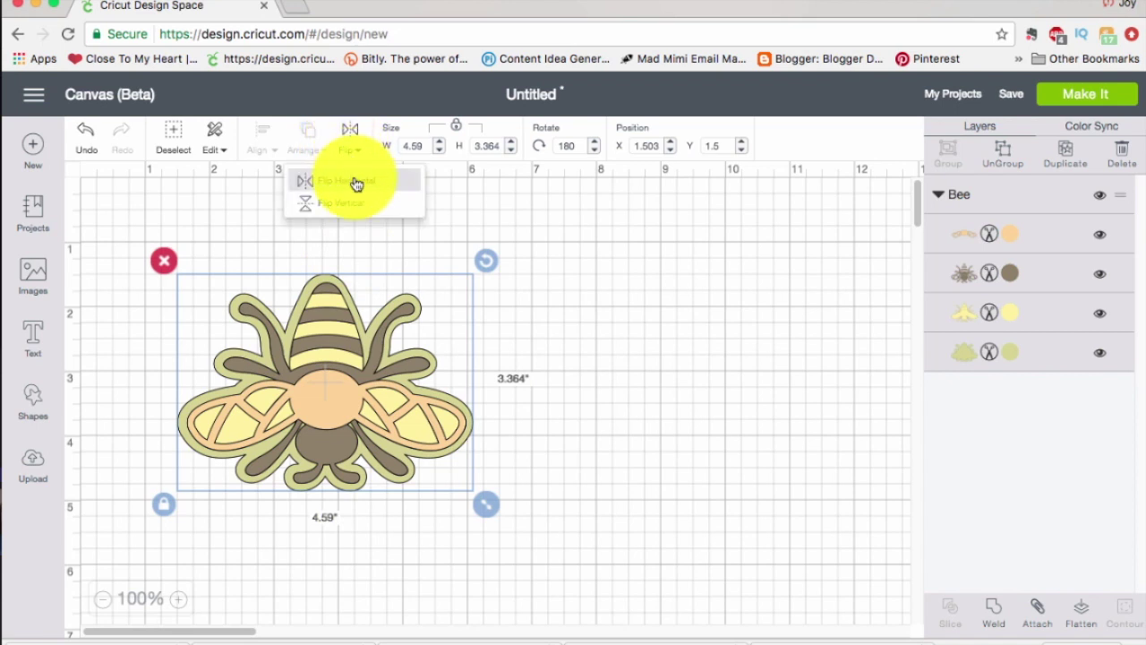
left_click(353, 204)
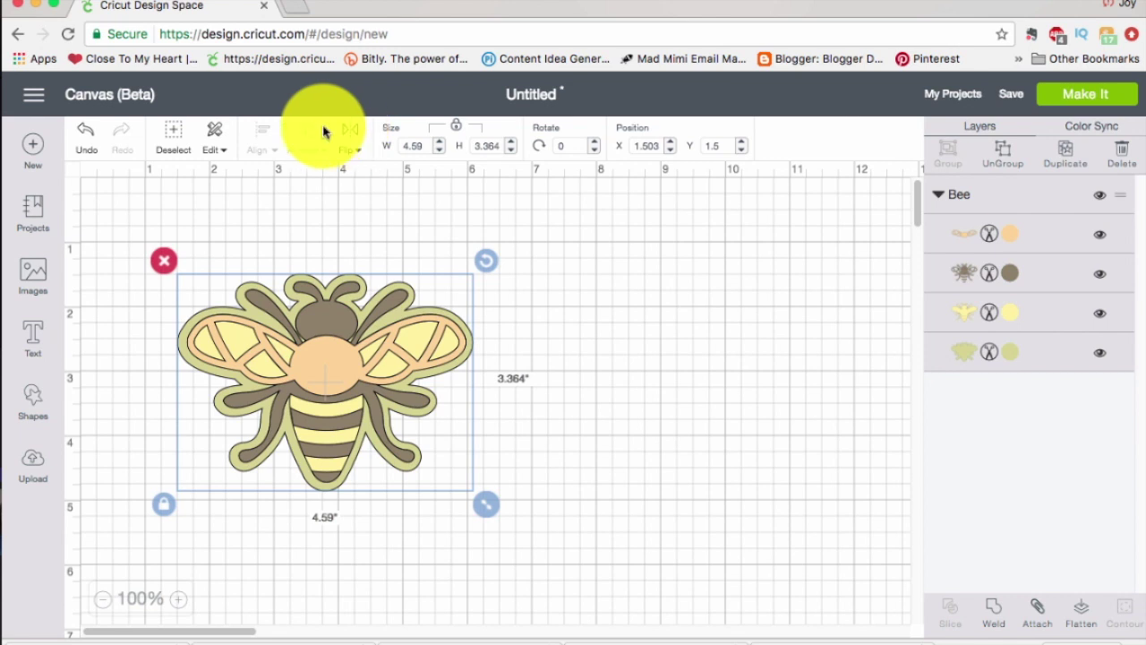
left_click(214, 137)
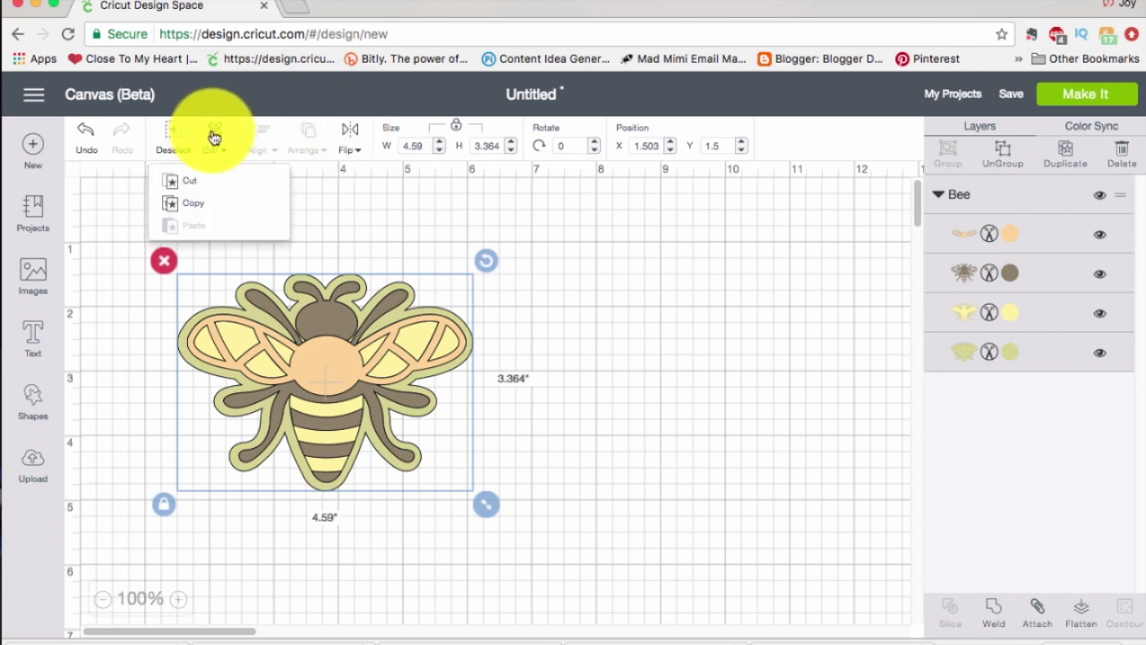
left_click(204, 206)
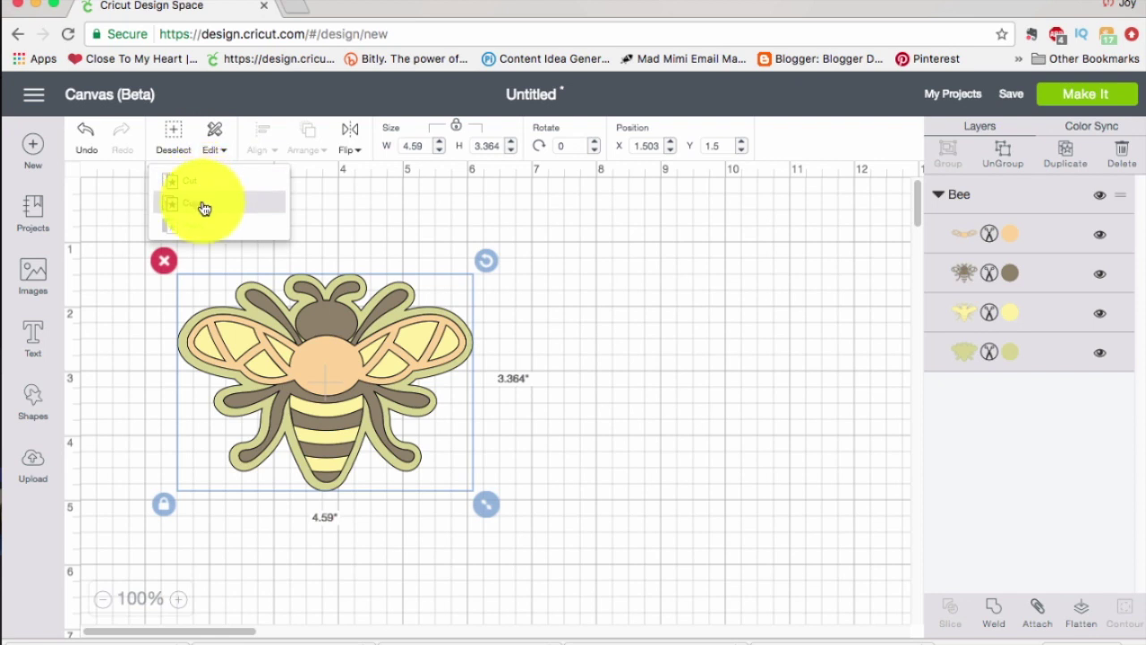
left_click(218, 140)
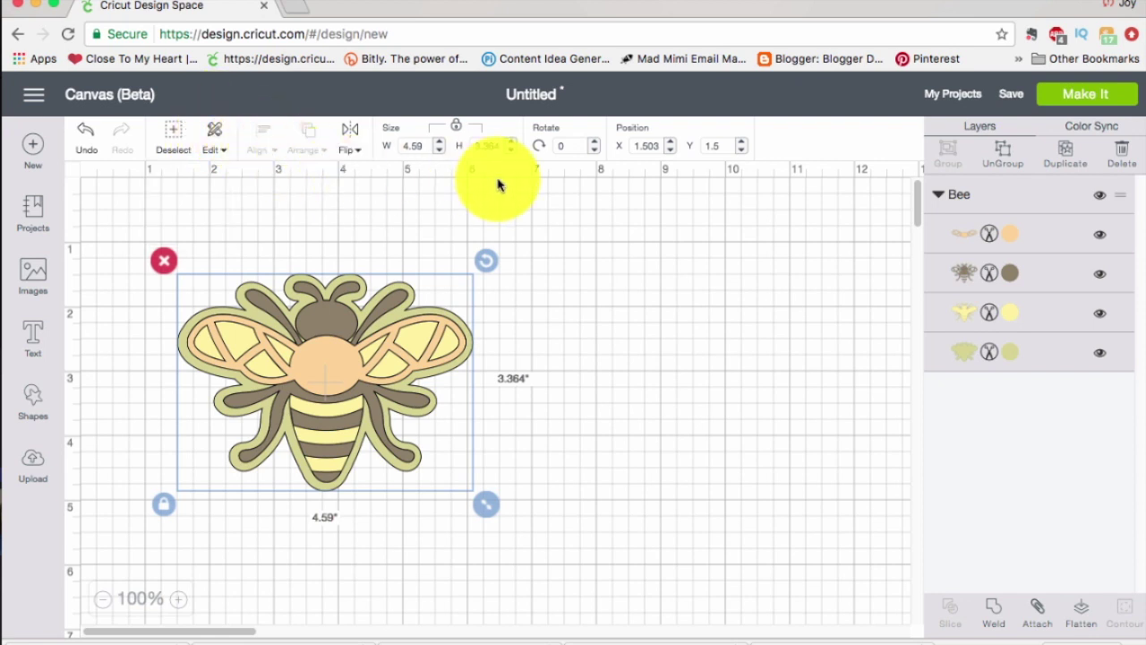
Step: Add a square over the bee and enlarge it to about 5.028 inches
left_click(32, 401)
left_click(104, 334)
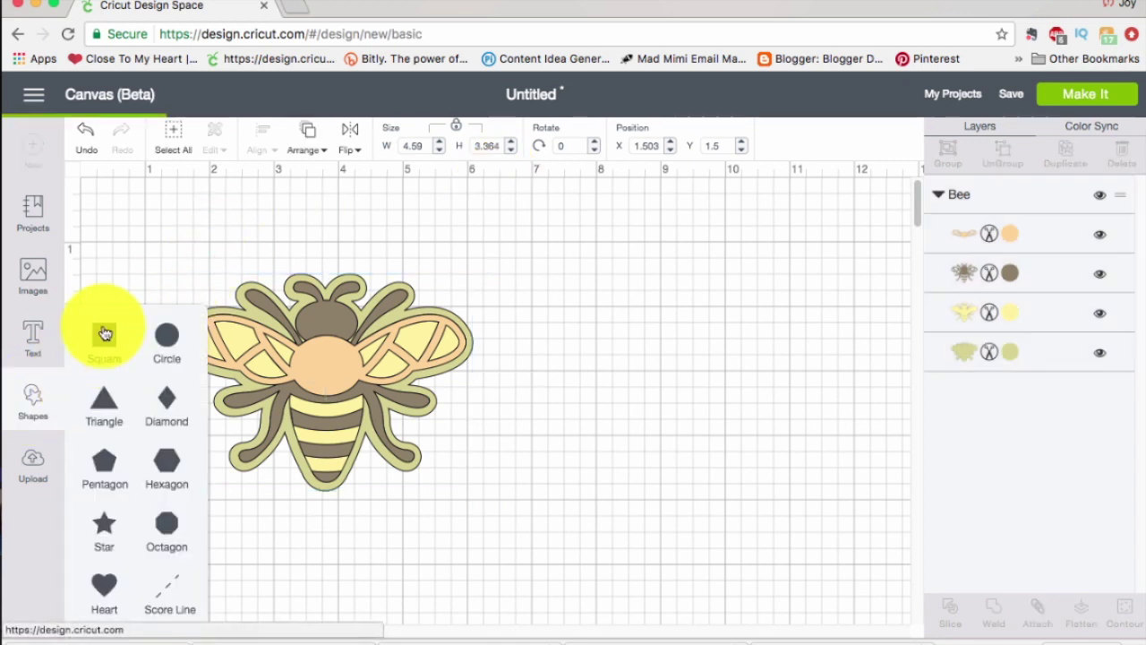
left_click_drag(348, 403, 324, 344)
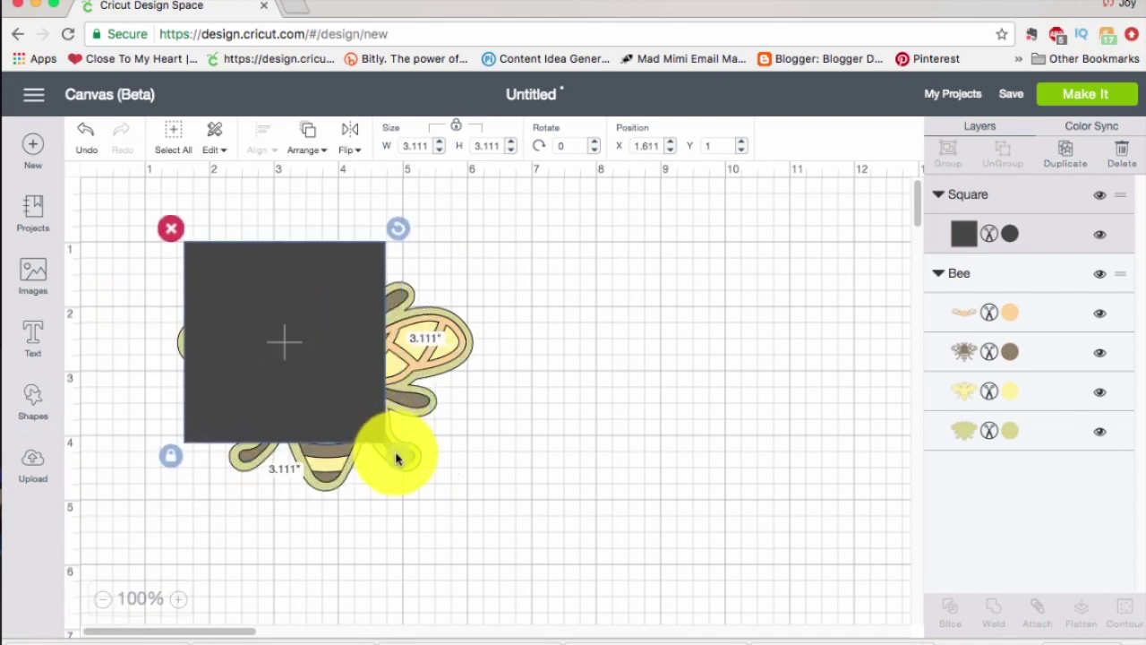
left_click_drag(400, 460, 528, 542)
left_click_drag(368, 465, 338, 458)
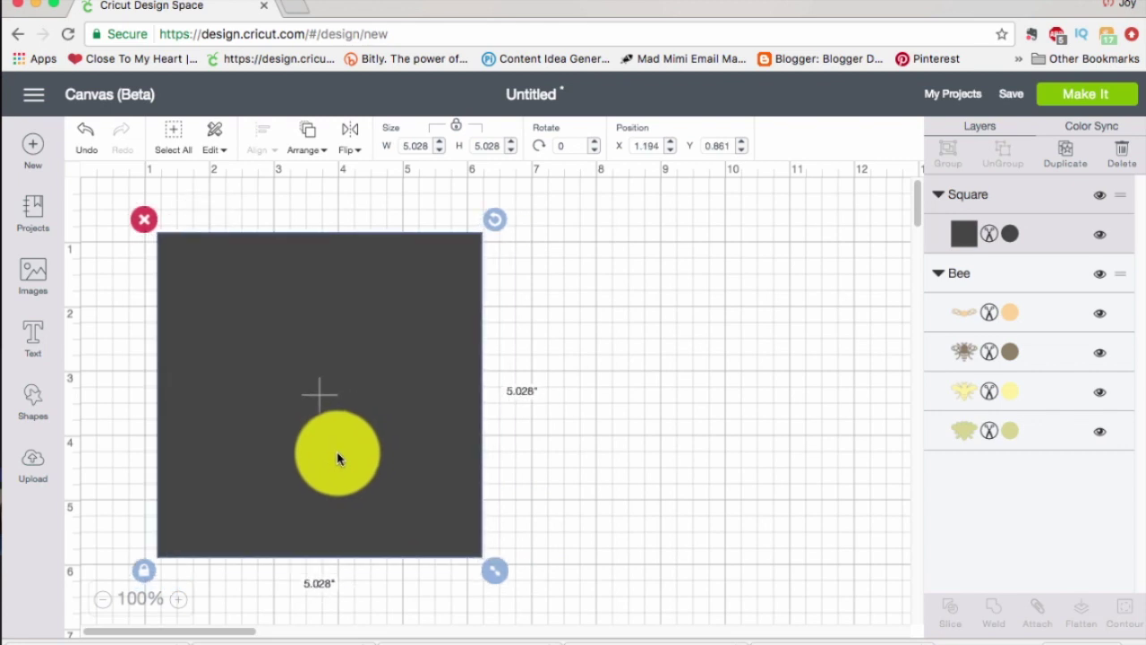
Step: Send the square to the back behind the bee layers and nudge it into place
left_click(312, 141)
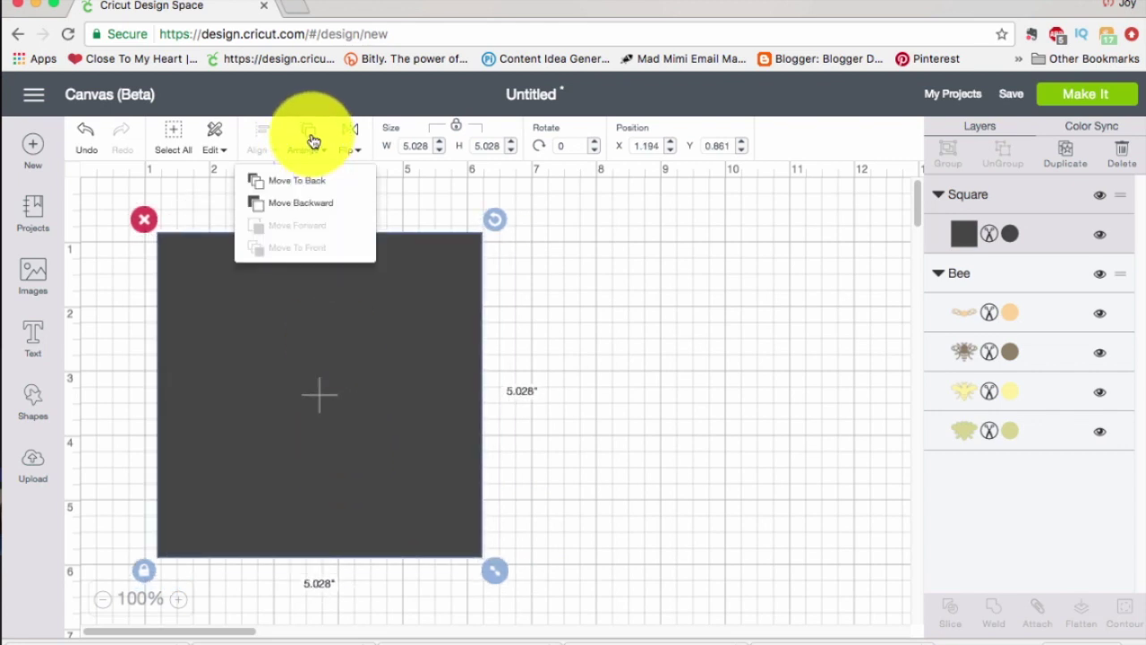
left_click(309, 184)
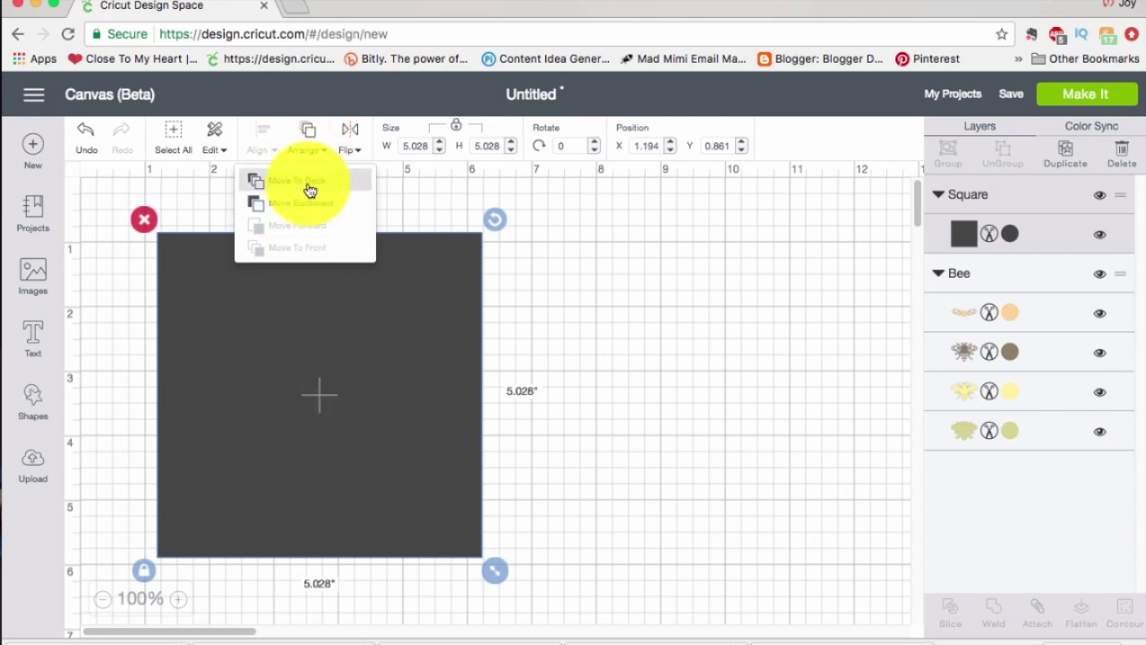
left_click(309, 182)
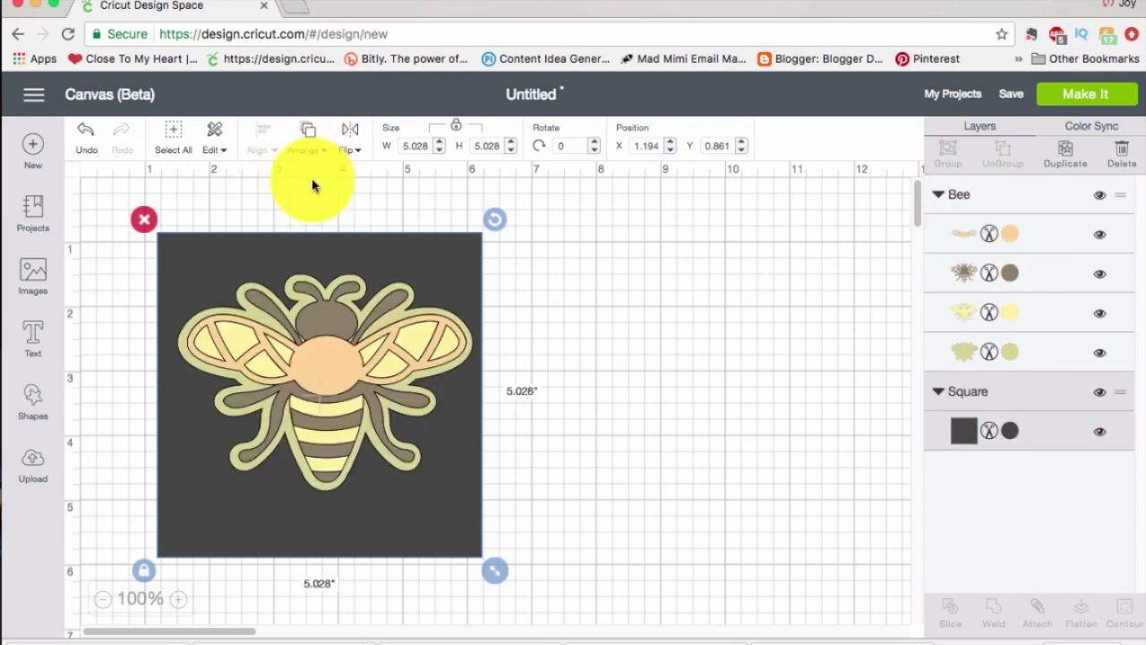
left_click(576, 340)
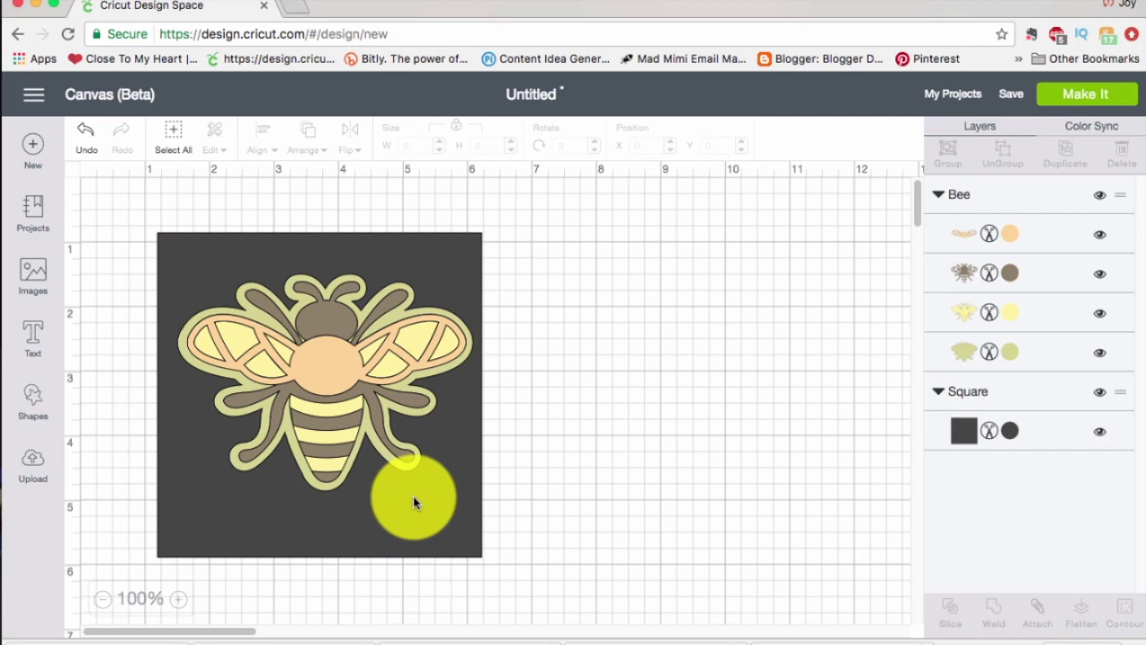
mouse_move(409, 486)
left_mouse_down()
mouse_move(428, 490)
mouse_move(419, 486)
left_mouse_up()
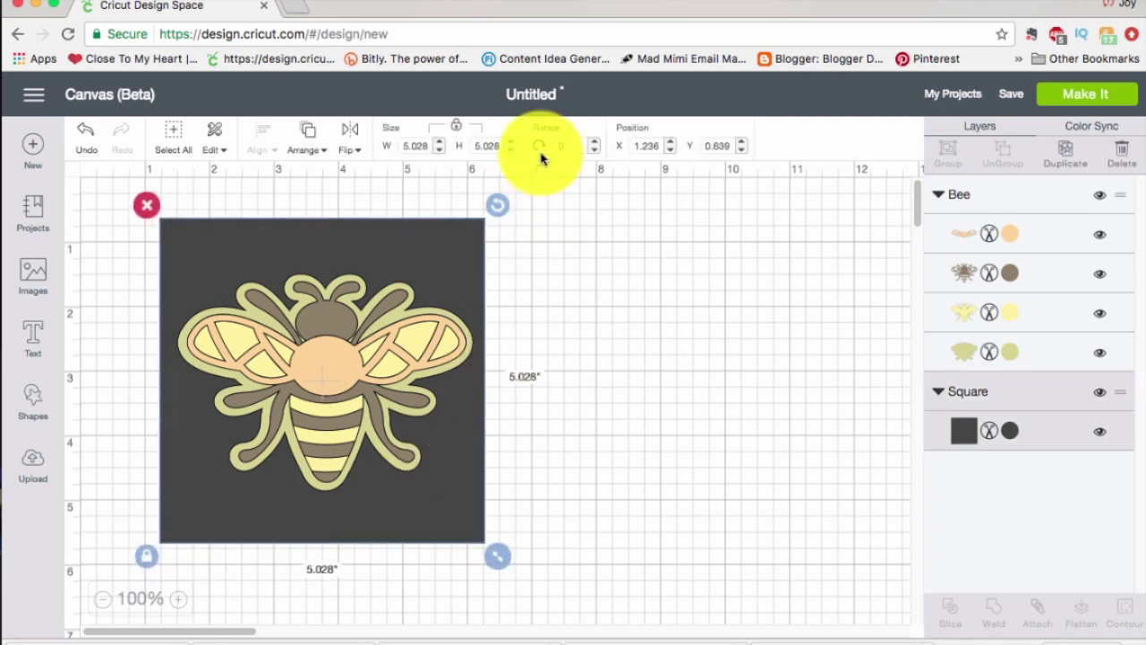
left_click(410, 347)
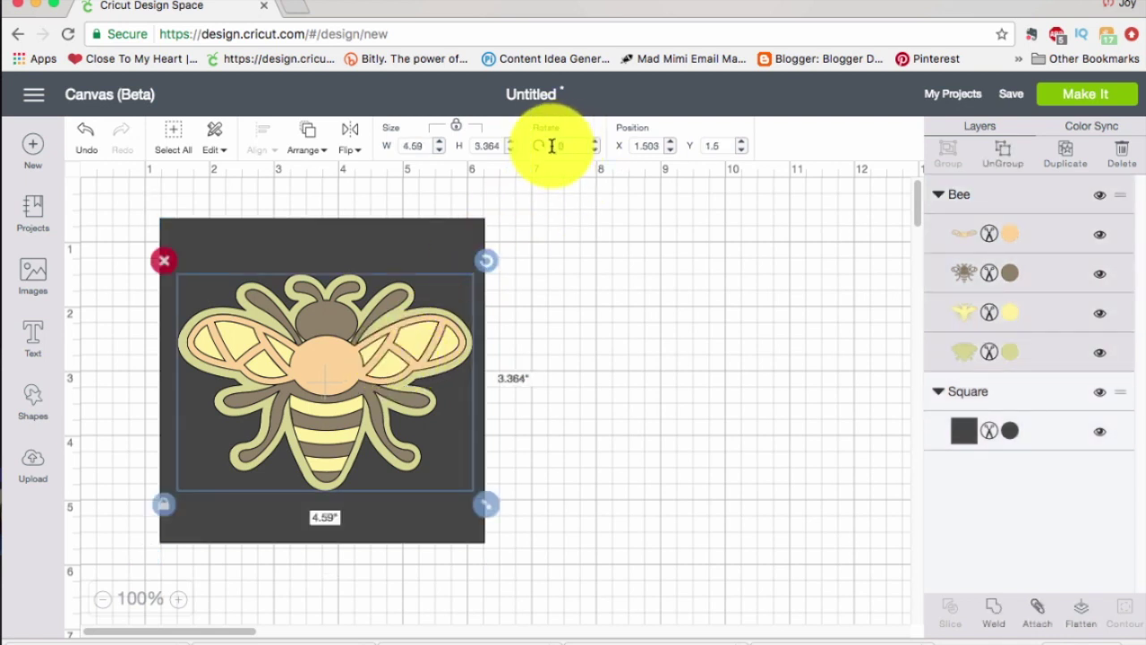
left_click(552, 146)
type("9")
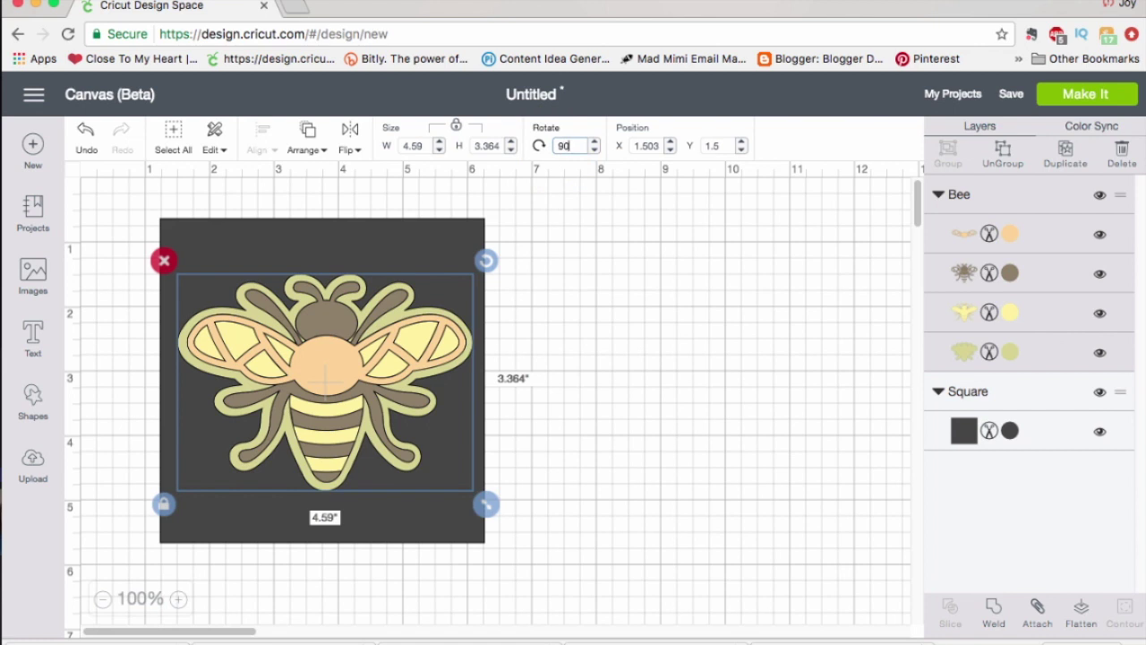
key("Return")
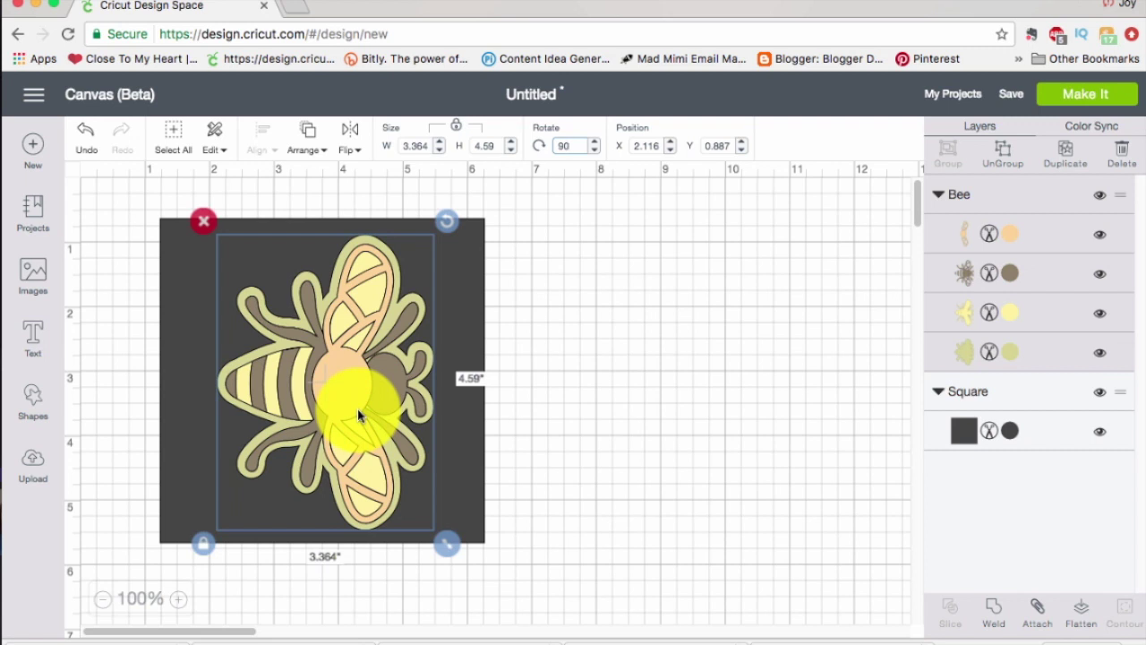
left_click(84, 139)
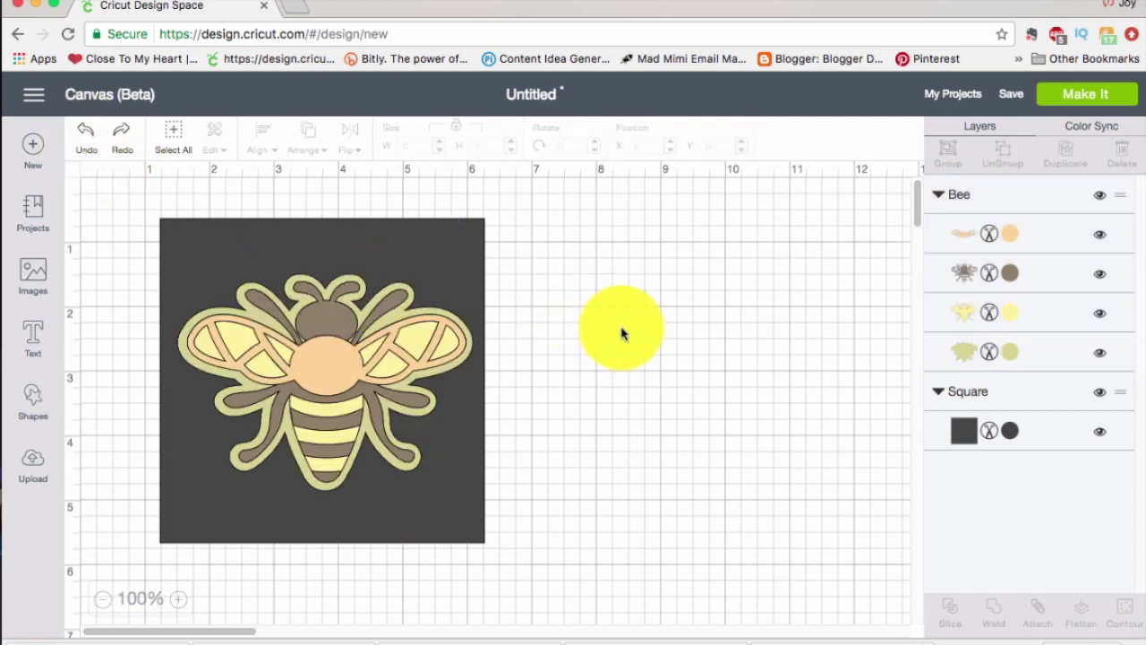
left_click(413, 333)
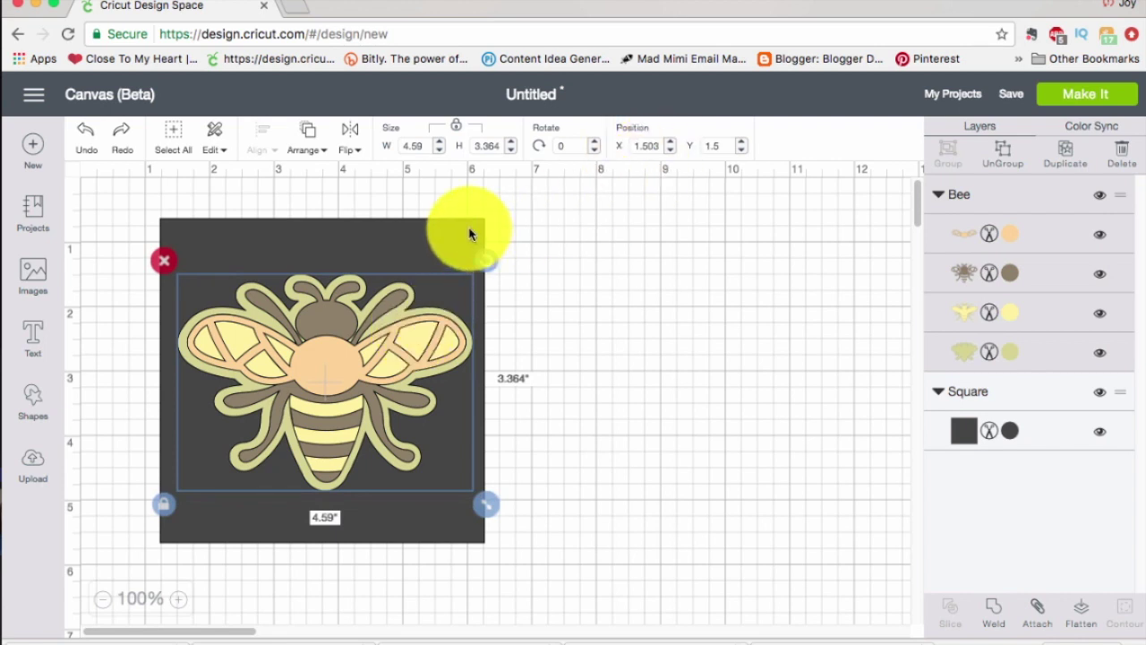
Step: Set the square's position to X 1 and Y 1
left_click(394, 234)
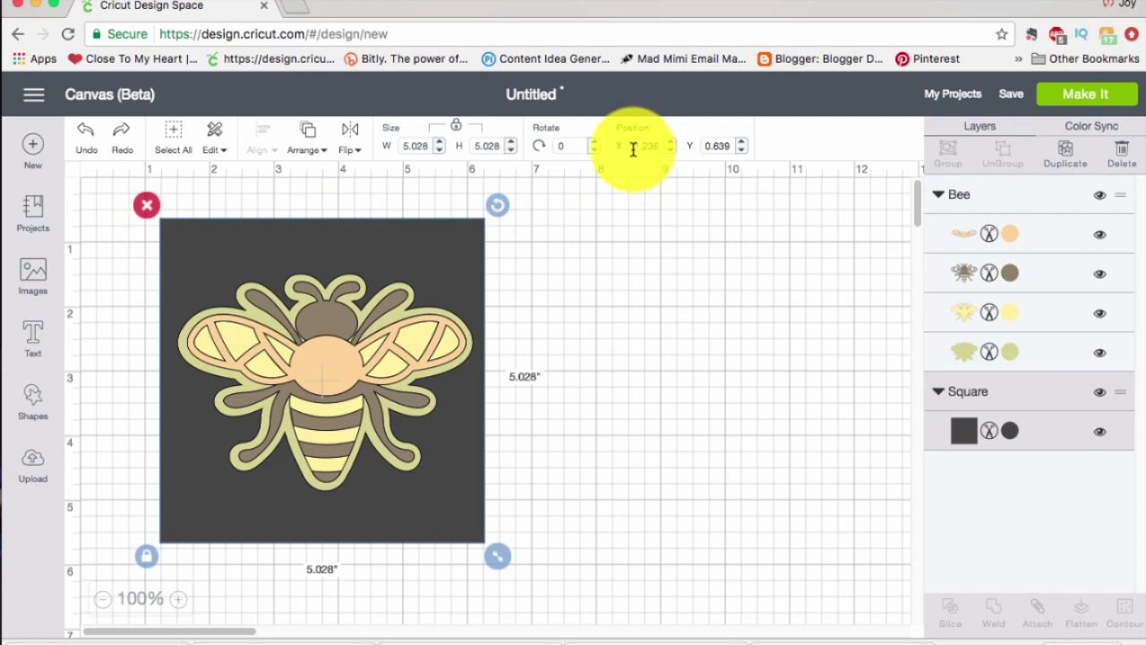
type("1")
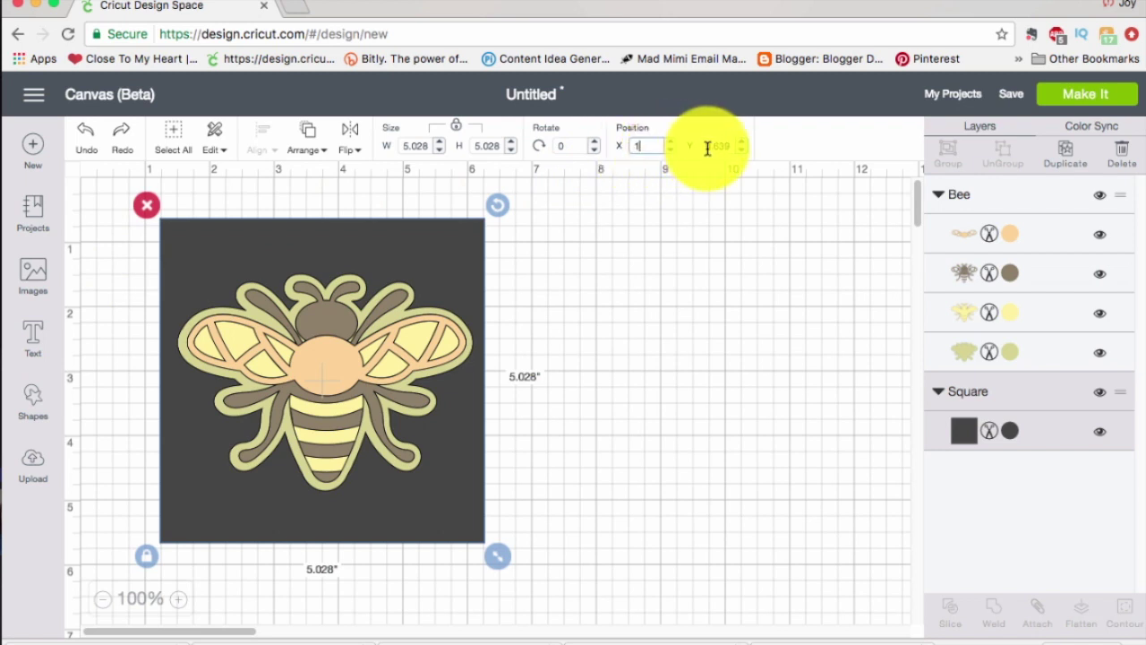
left_click(705, 146)
type("1")
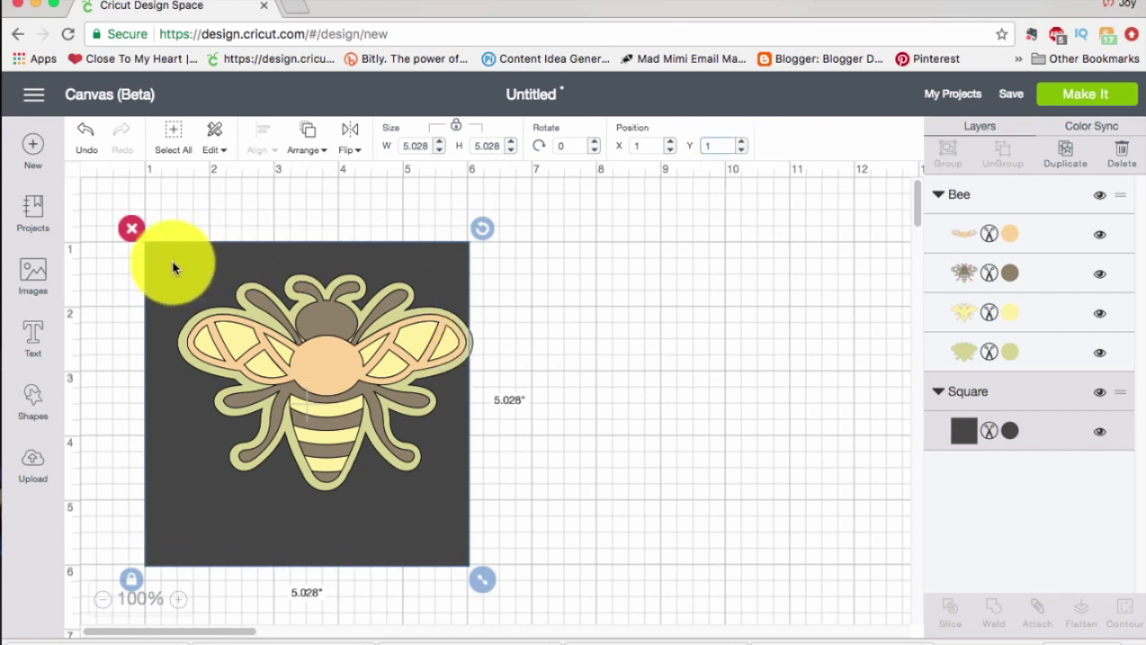
Step: Drag the bee group onto the centre of the square, then reselect the square
left_click(317, 345)
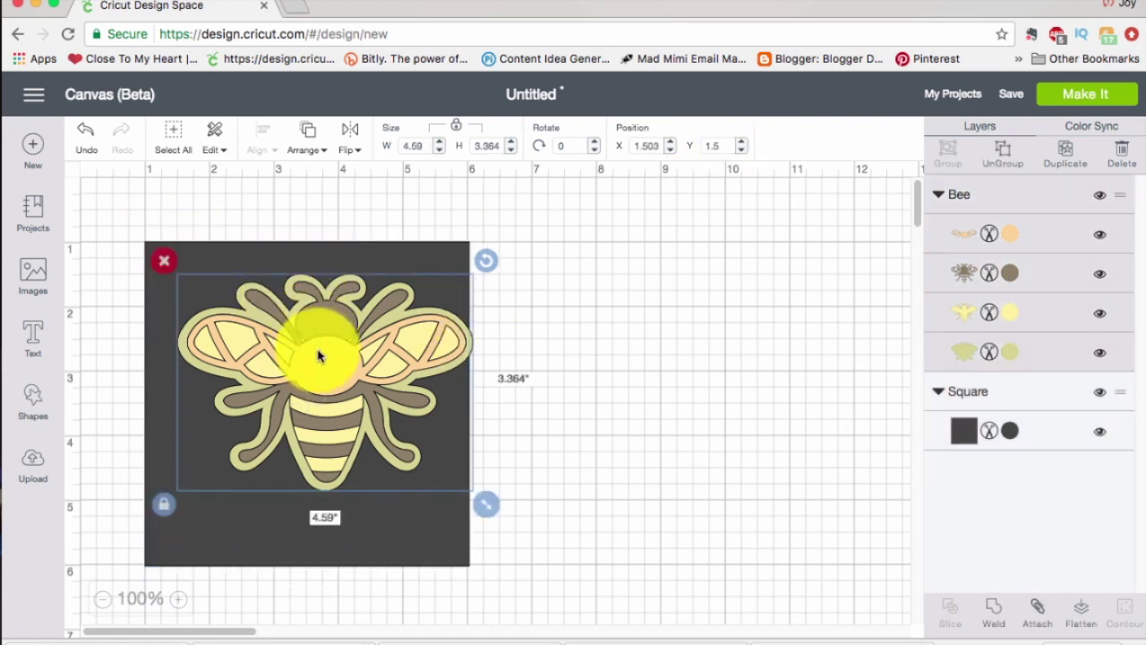
left_click_drag(310, 361, 300, 384)
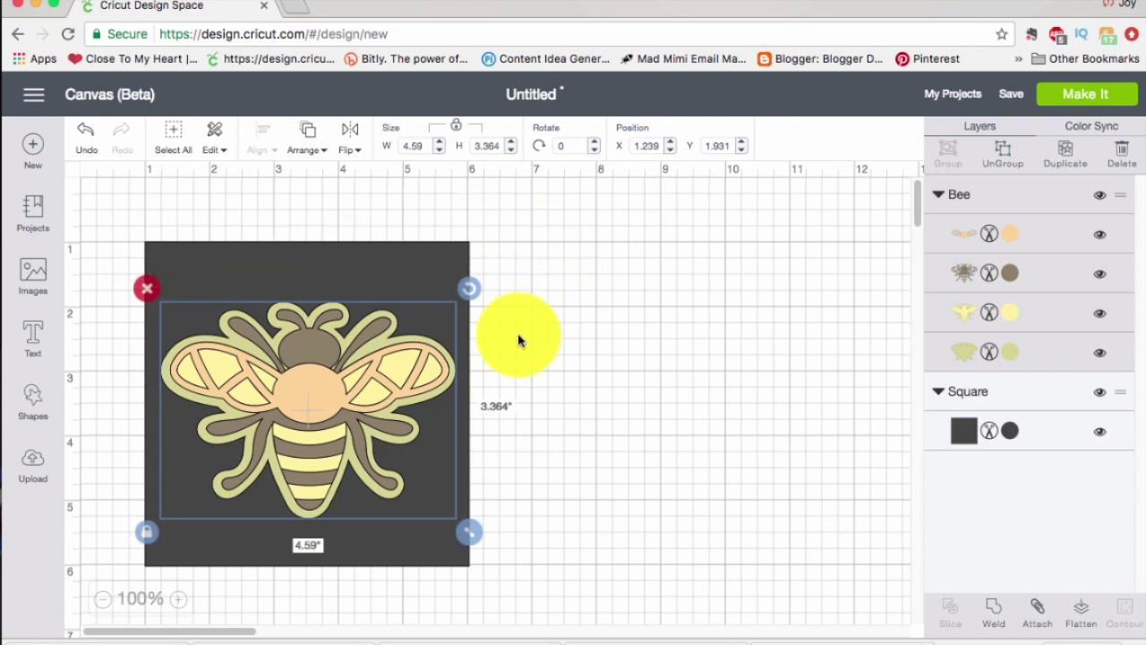
left_click_drag(363, 392, 359, 379)
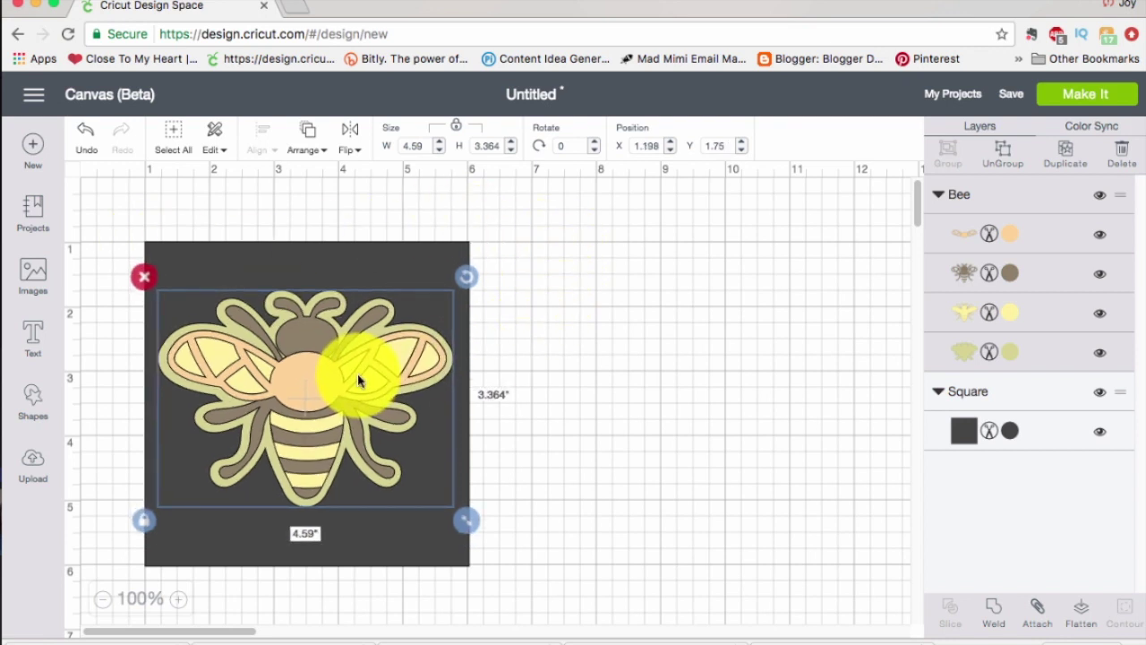
left_click(585, 346)
left_click(333, 382)
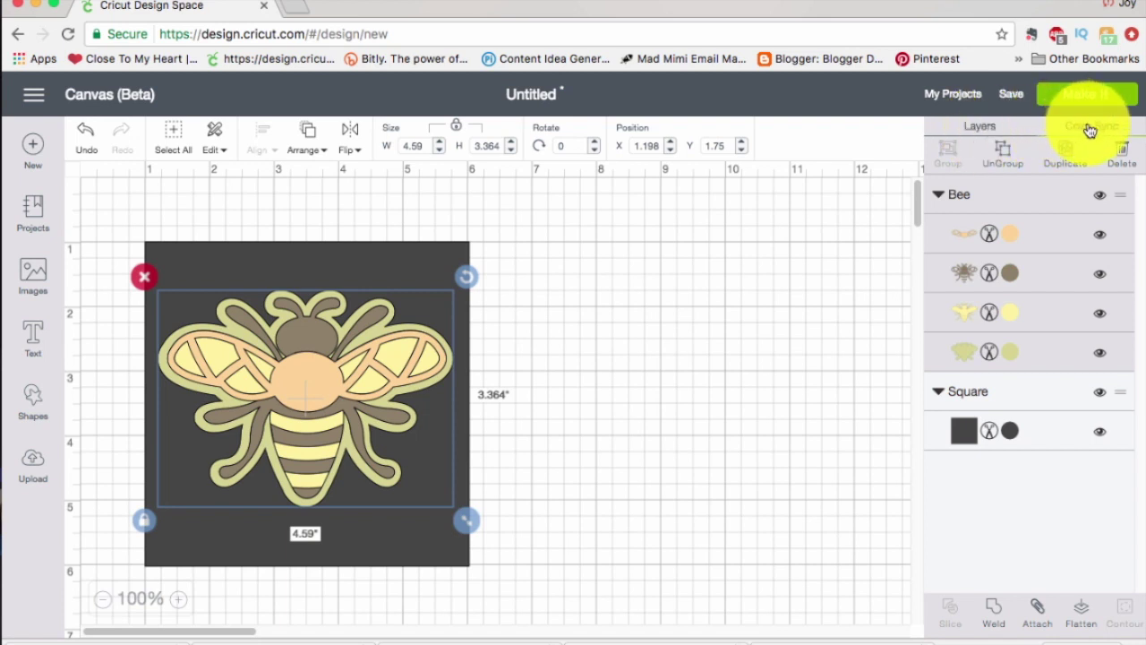
left_click(372, 261)
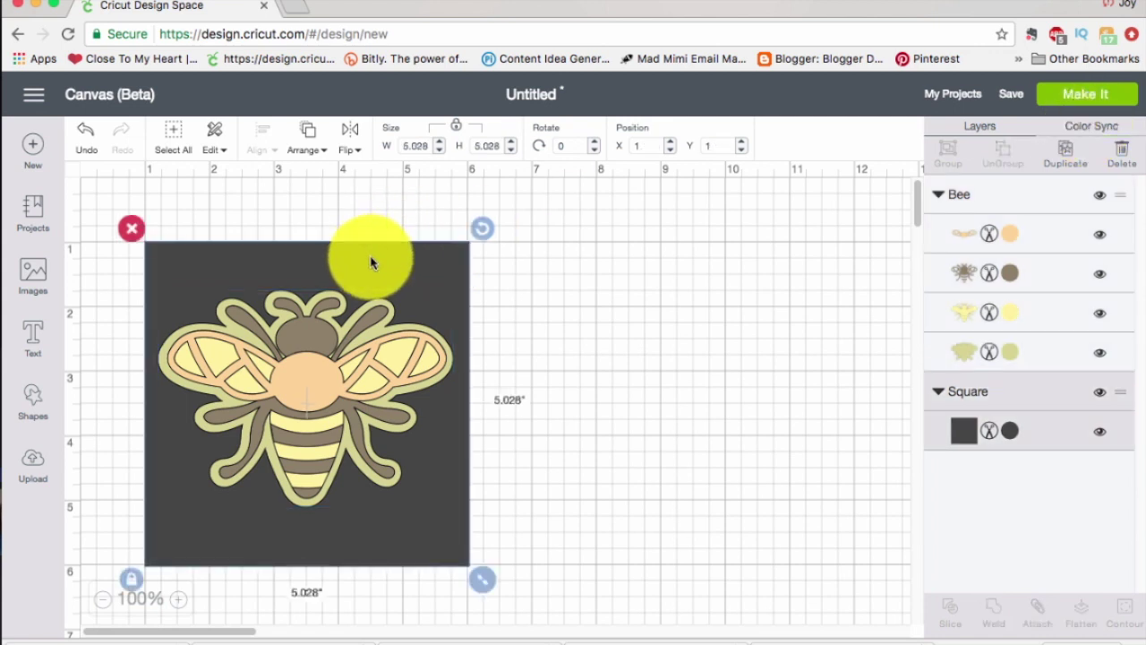
Step: Change the Square layer's colour to the deep brown hex value #3B2E18
left_click(966, 430)
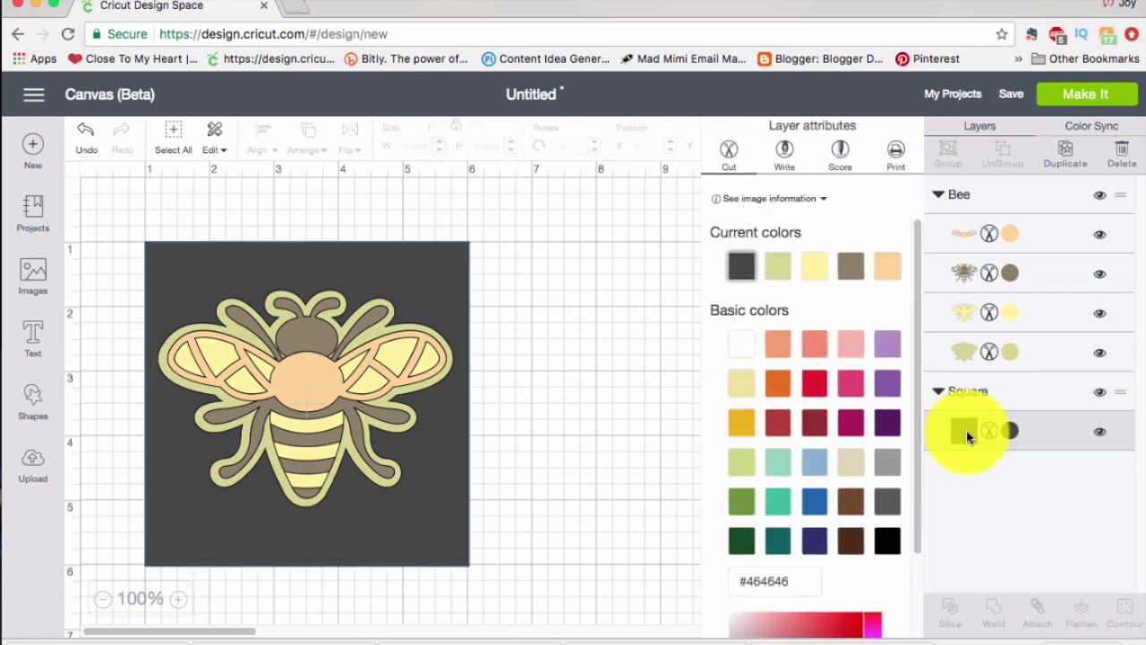
left_click_drag(916, 385, 910, 343)
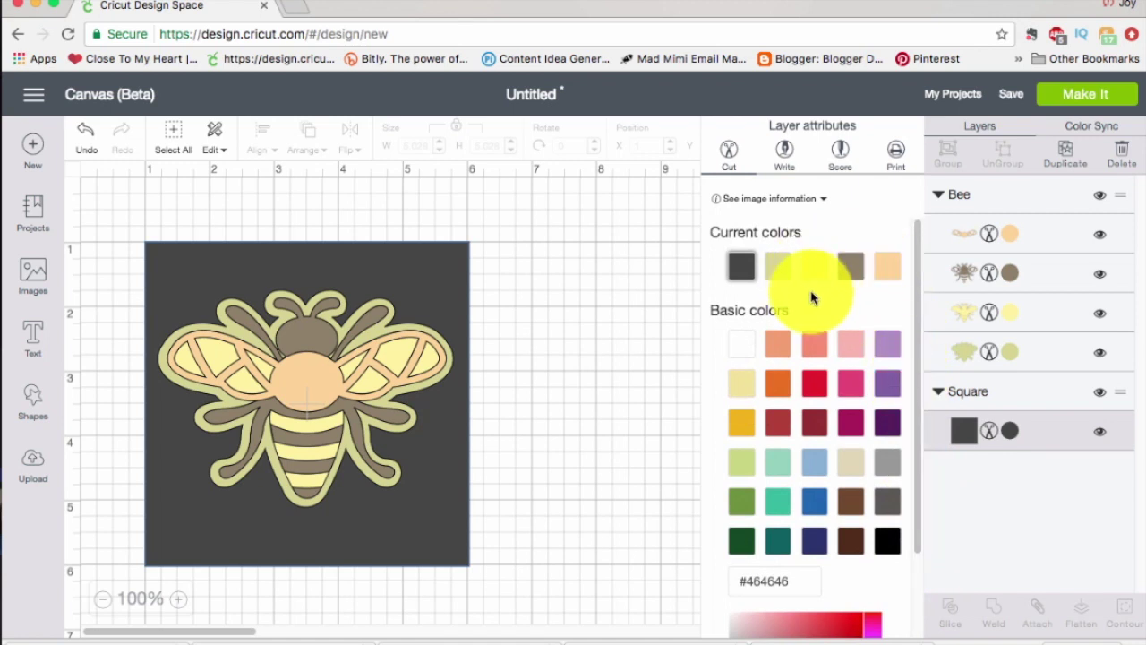
left_click(851, 268)
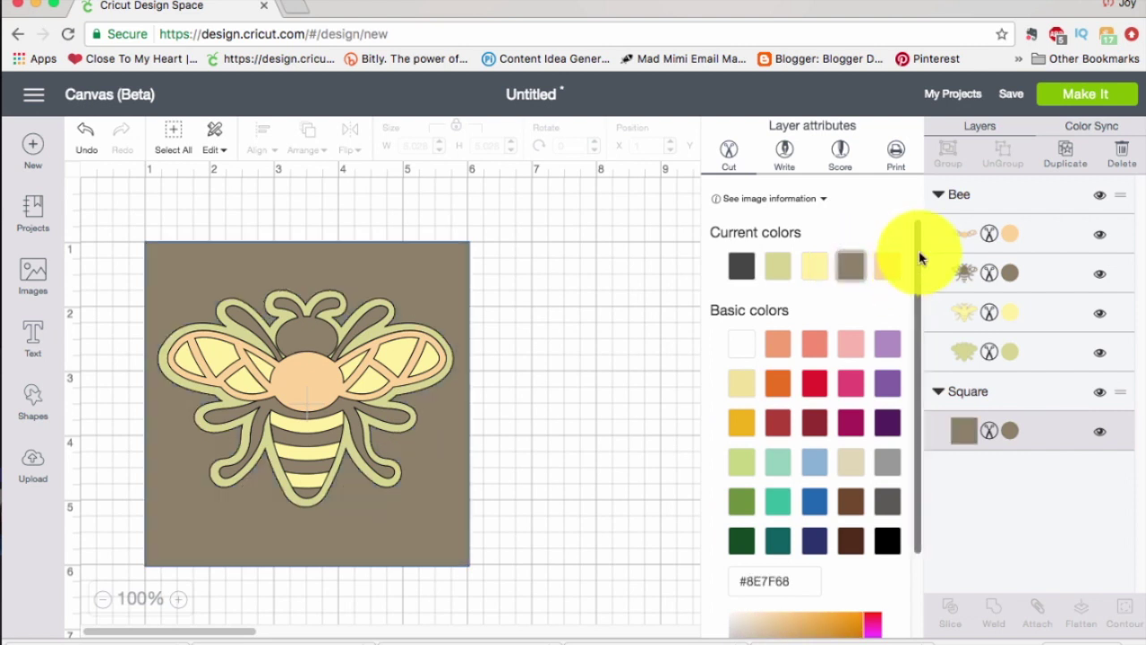
left_click_drag(917, 258, 921, 396)
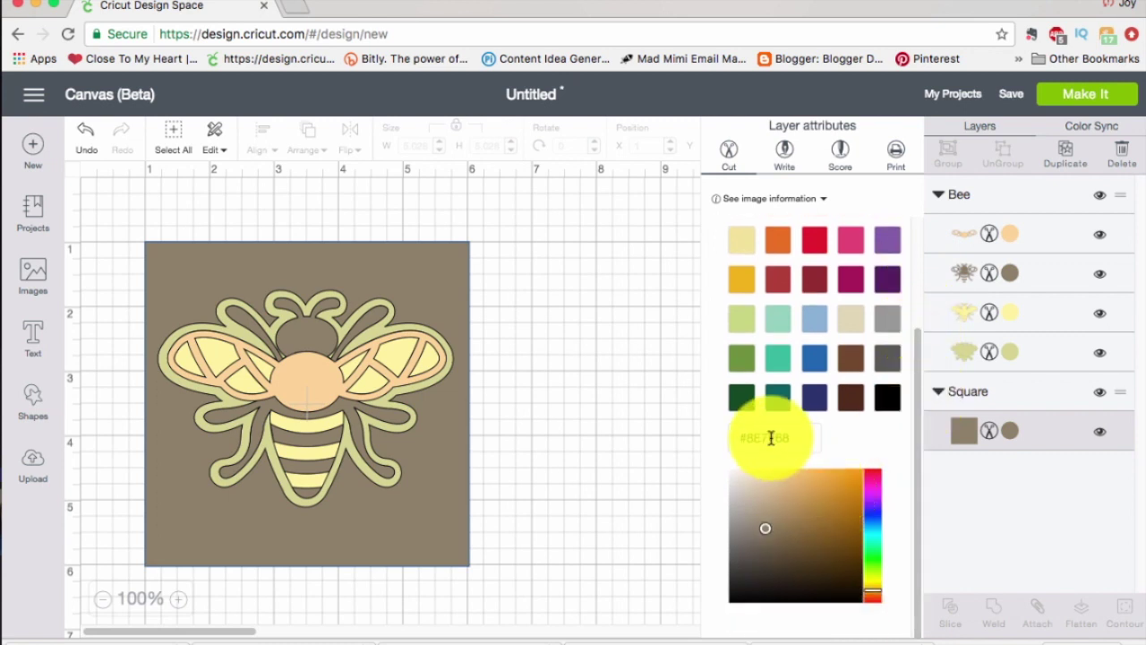
left_click_drag(738, 437, 788, 437)
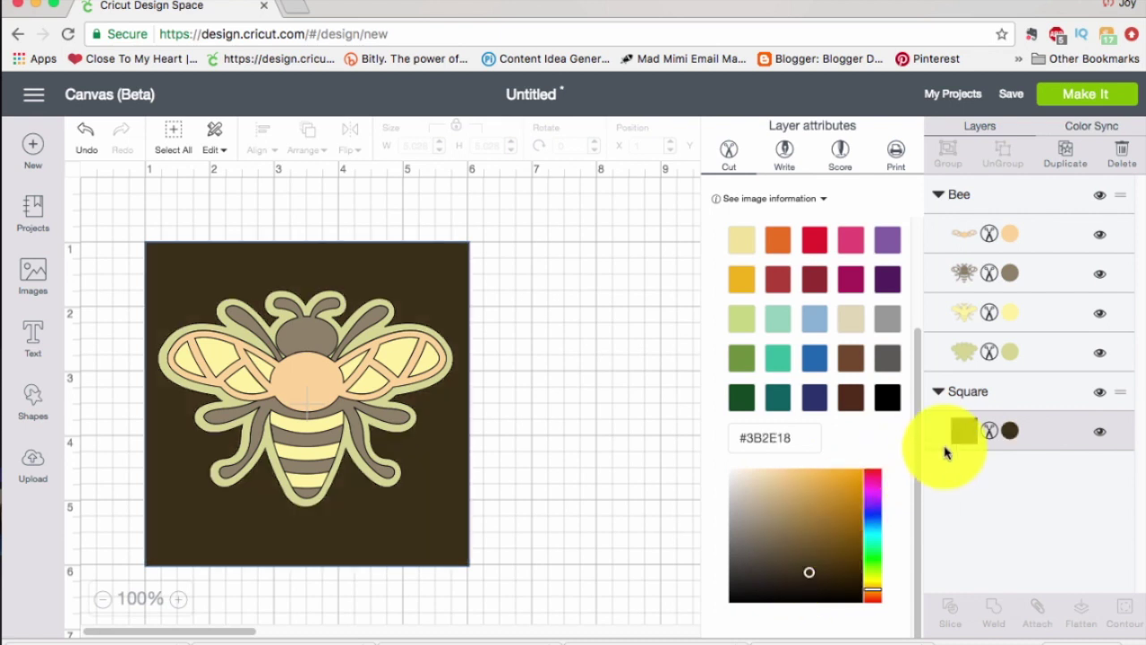
left_click(938, 438)
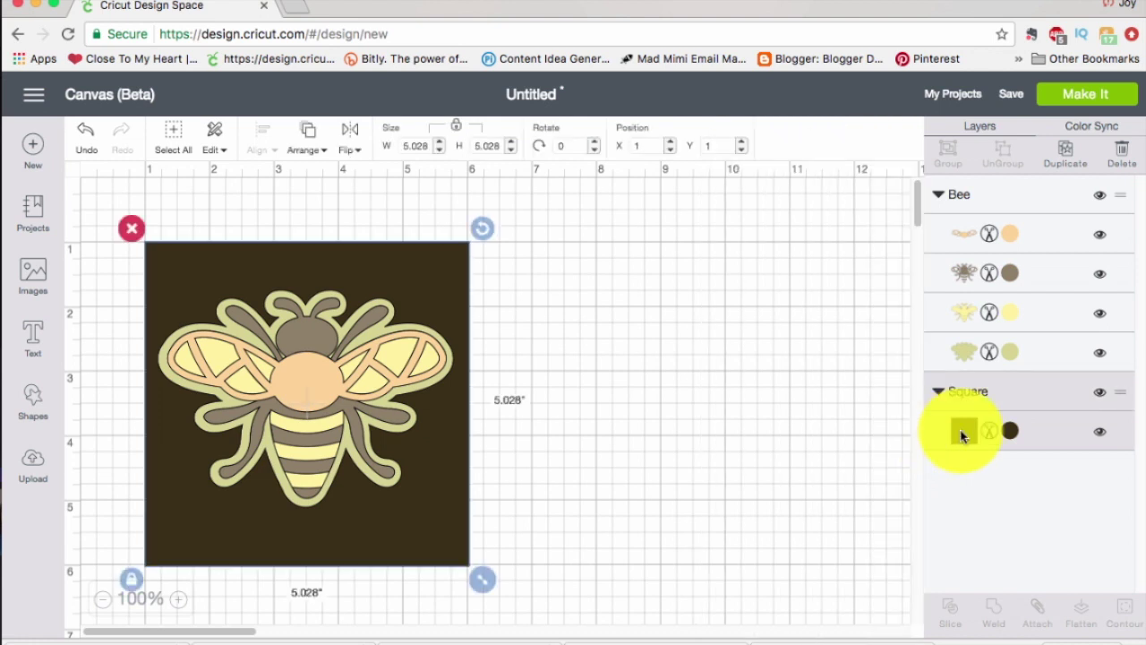
Step: In Color Sync, move the square into the bee body's taupe colour row, then reselect the bee
left_click(1096, 132)
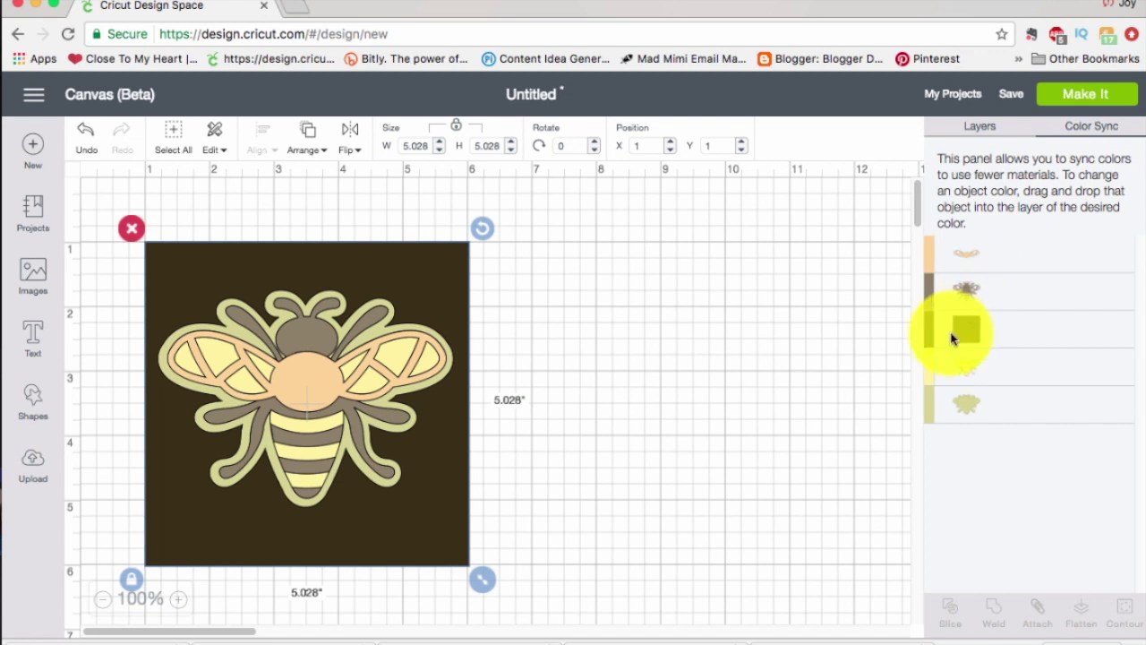
left_click_drag(965, 334, 997, 296)
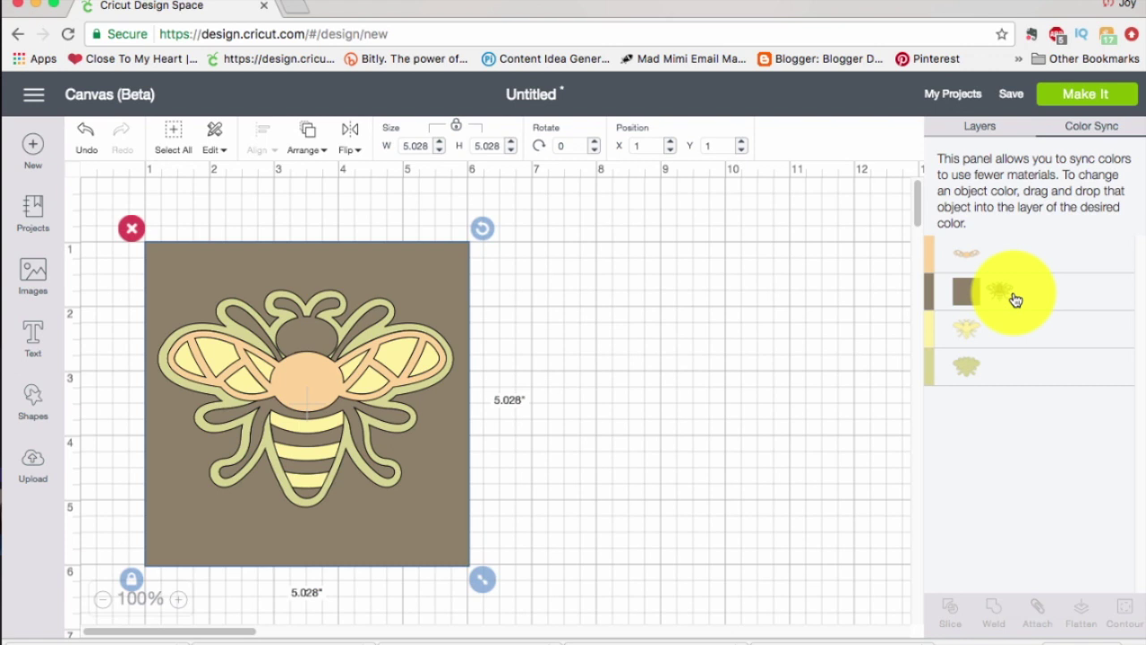
left_click_drag(1015, 298, 958, 286)
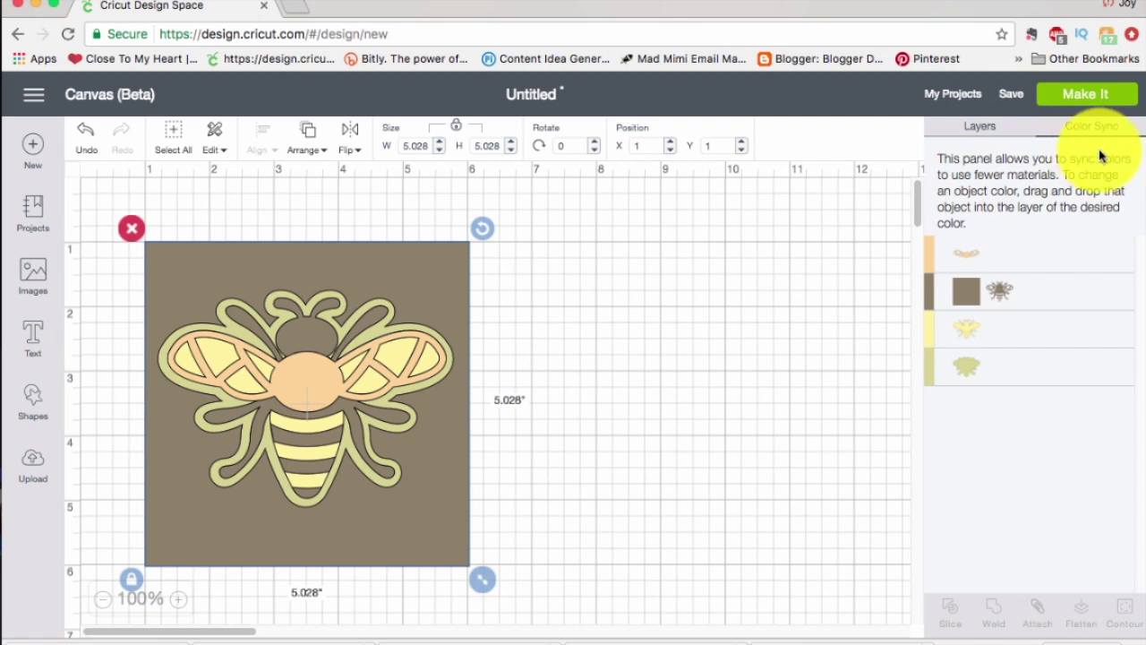
left_click(977, 126)
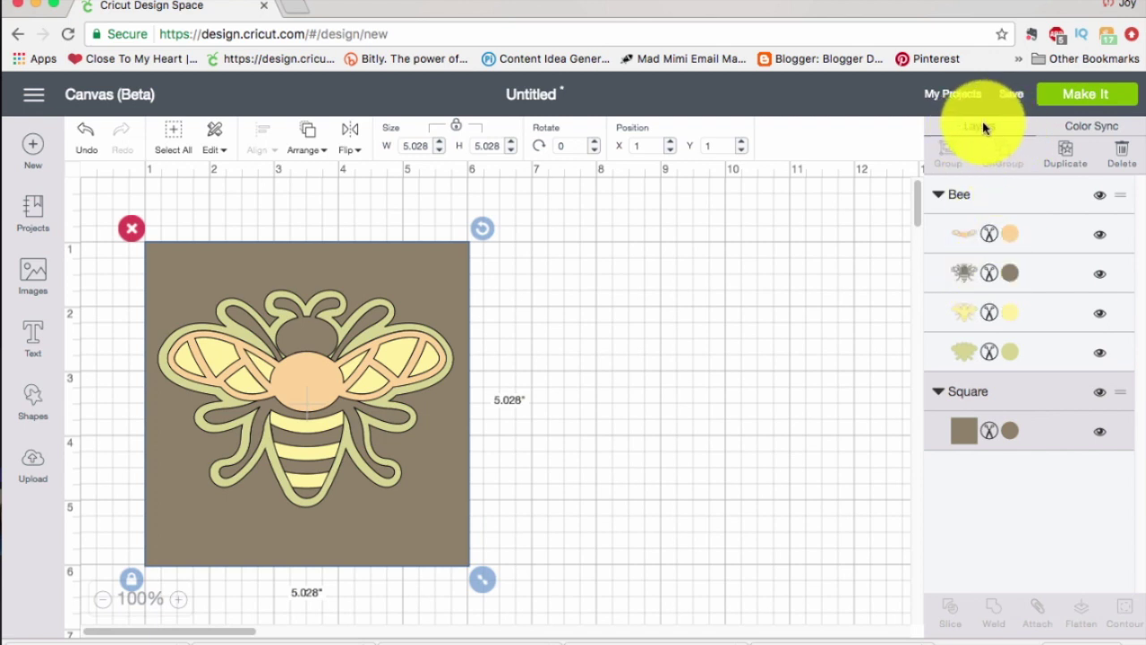
left_click(385, 400)
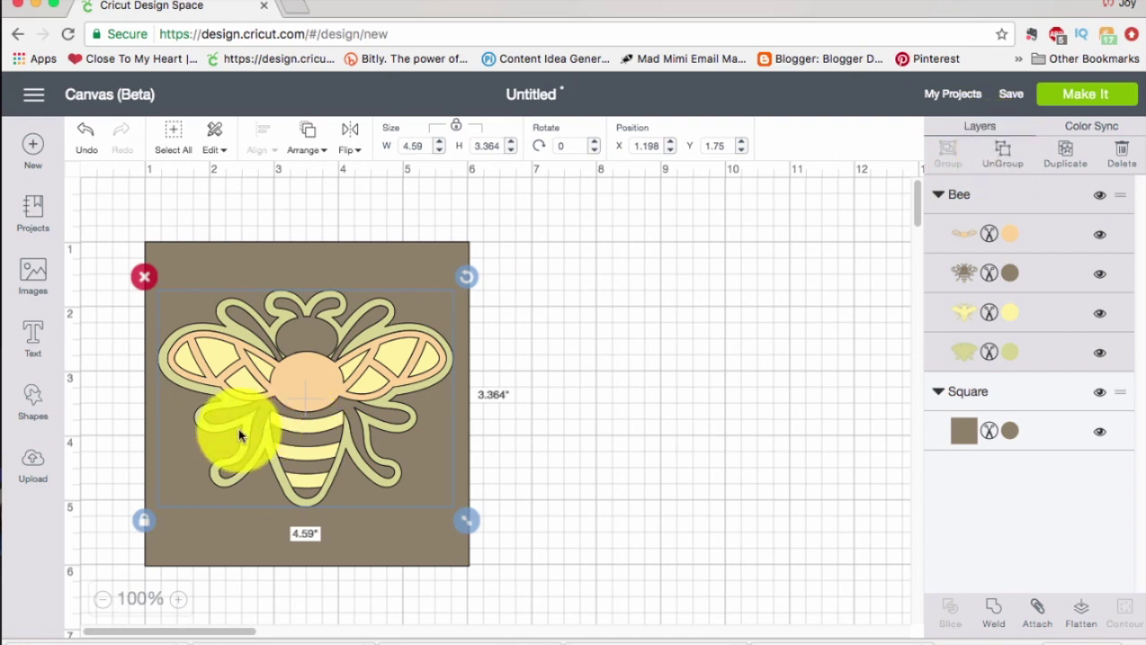
left_click_drag(245, 433, 602, 400)
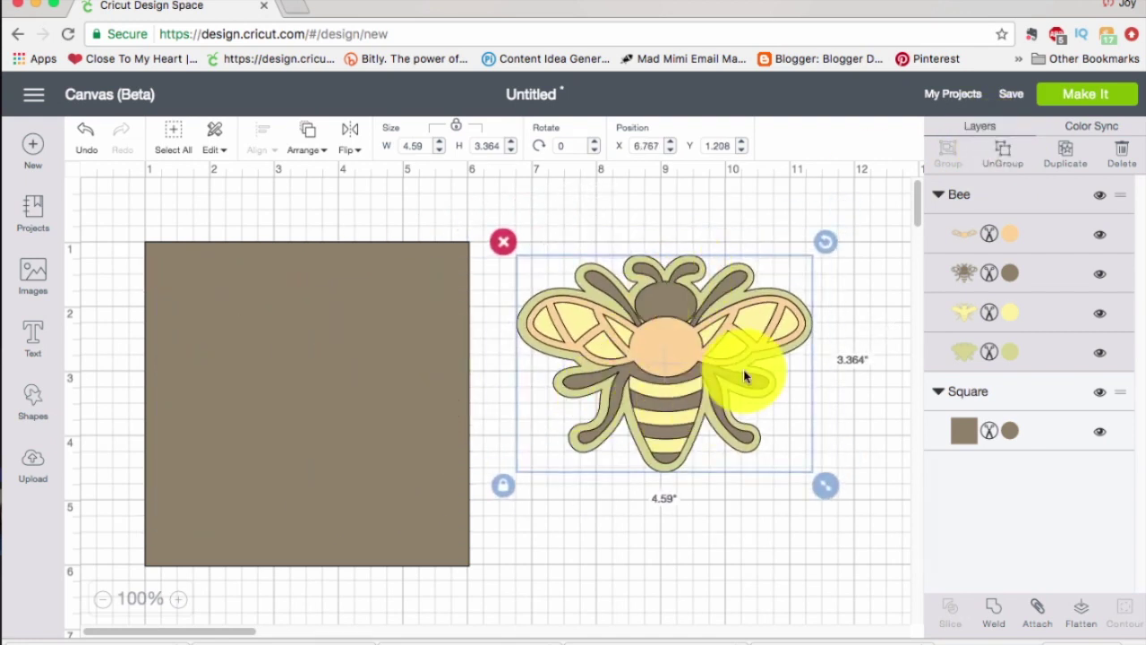
left_click(1010, 157)
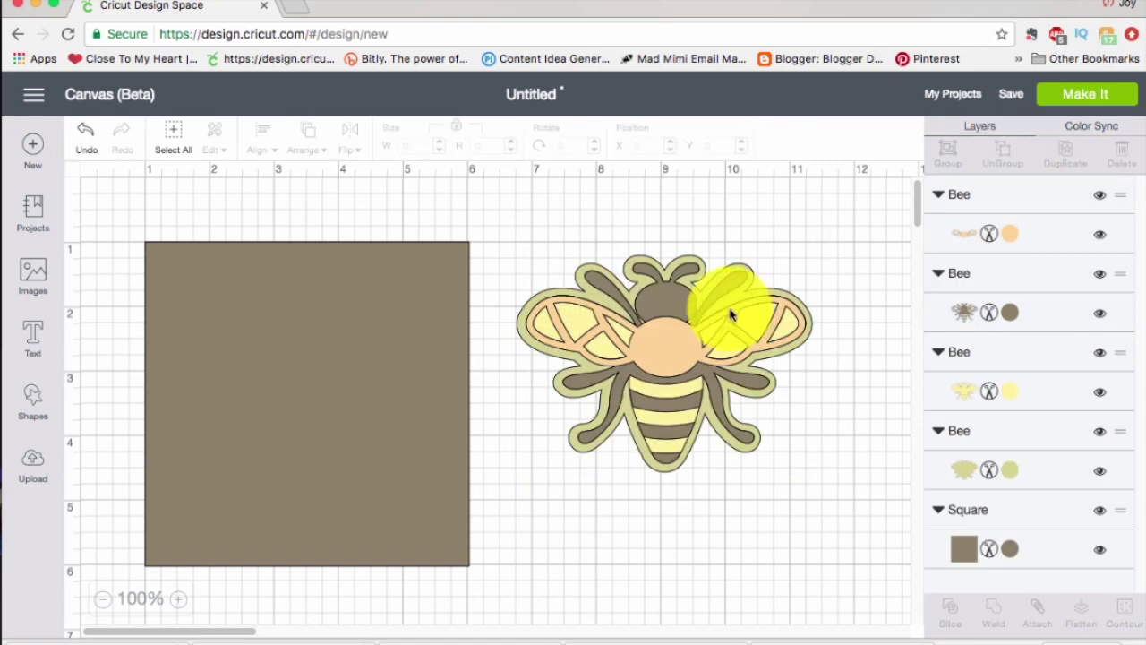
left_click_drag(676, 360, 657, 538)
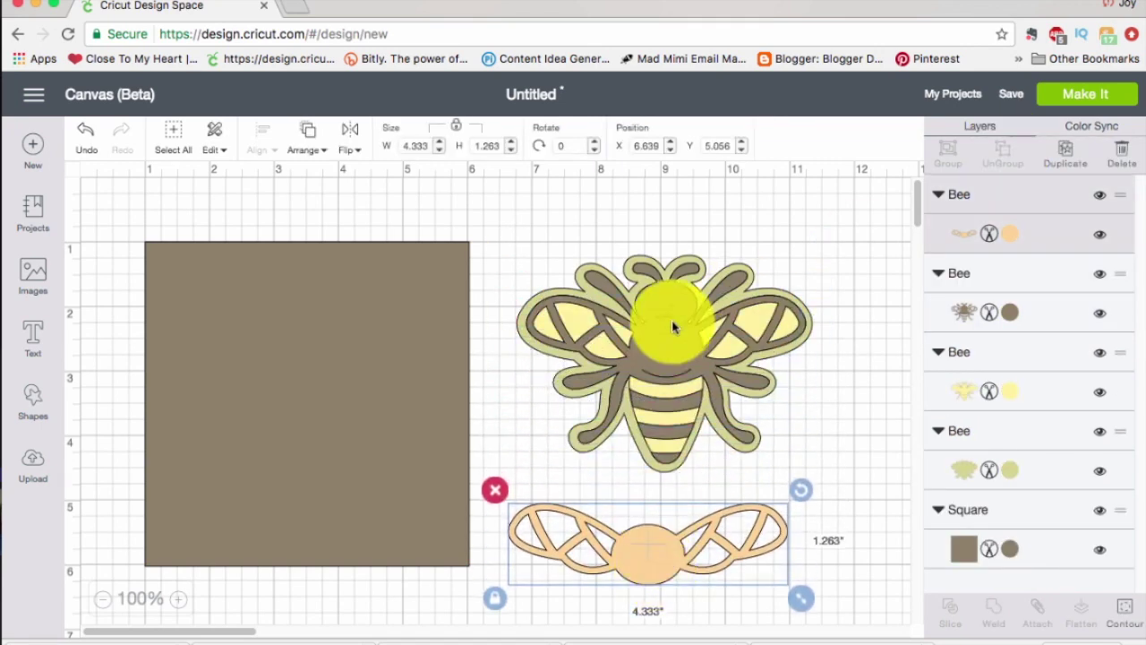
left_click_drag(665, 352, 436, 340)
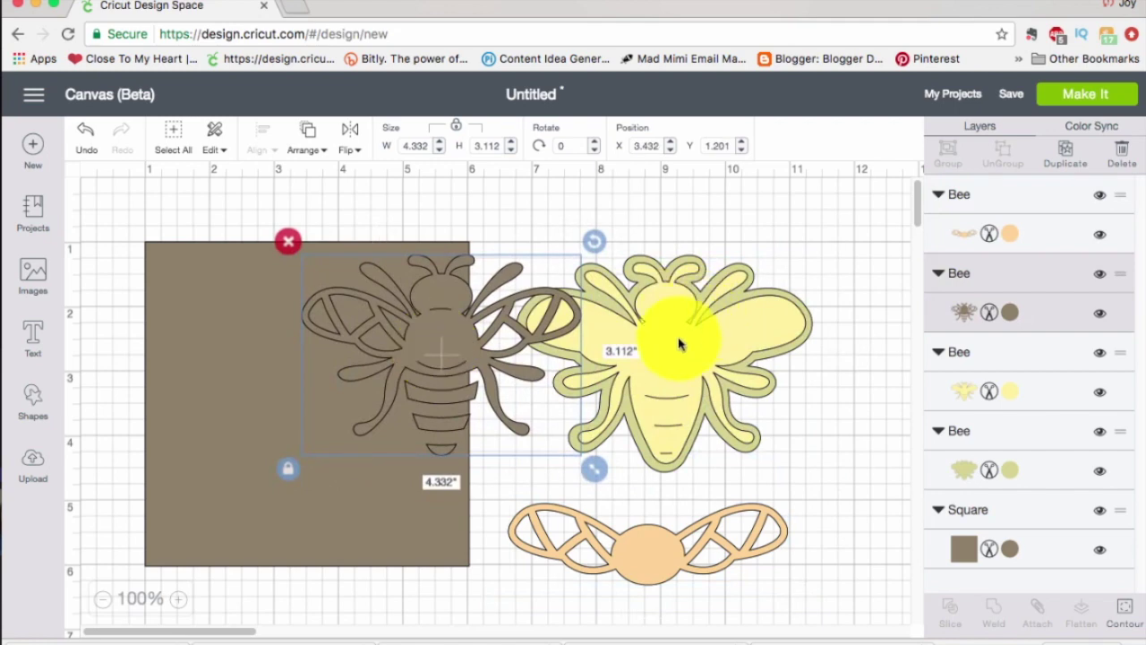
mouse_move(673, 331)
left_mouse_down()
mouse_move(810, 281)
mouse_move(657, 354)
mouse_move(670, 351)
left_mouse_up()
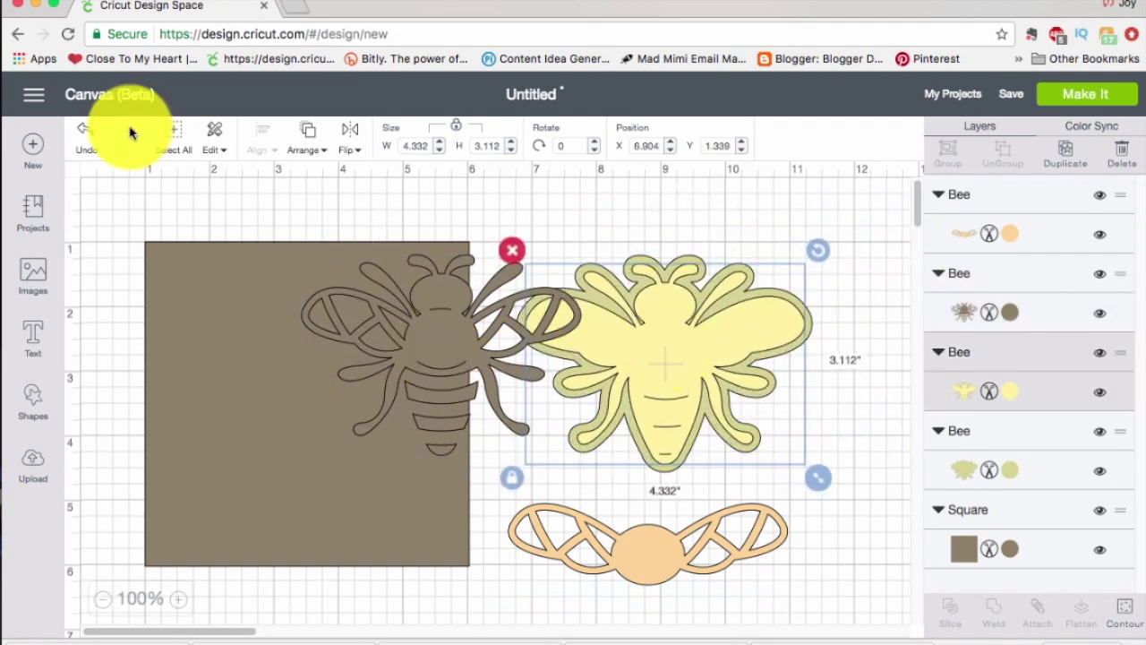
left_click(87, 145)
left_click(87, 145)
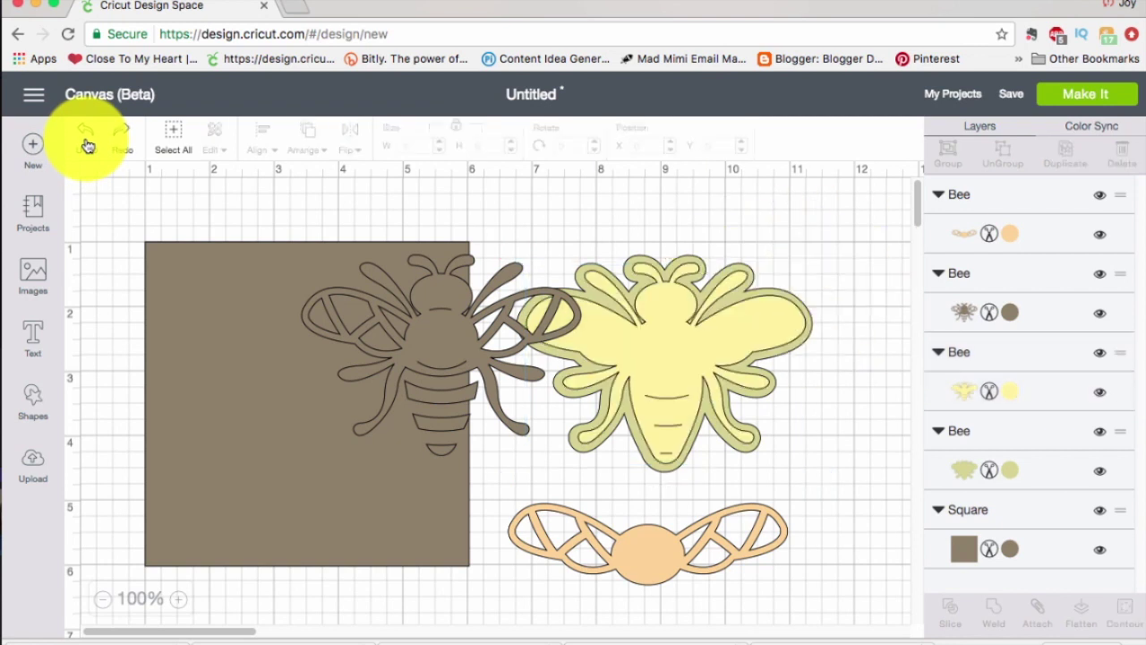
left_click(87, 145)
left_click(87, 145)
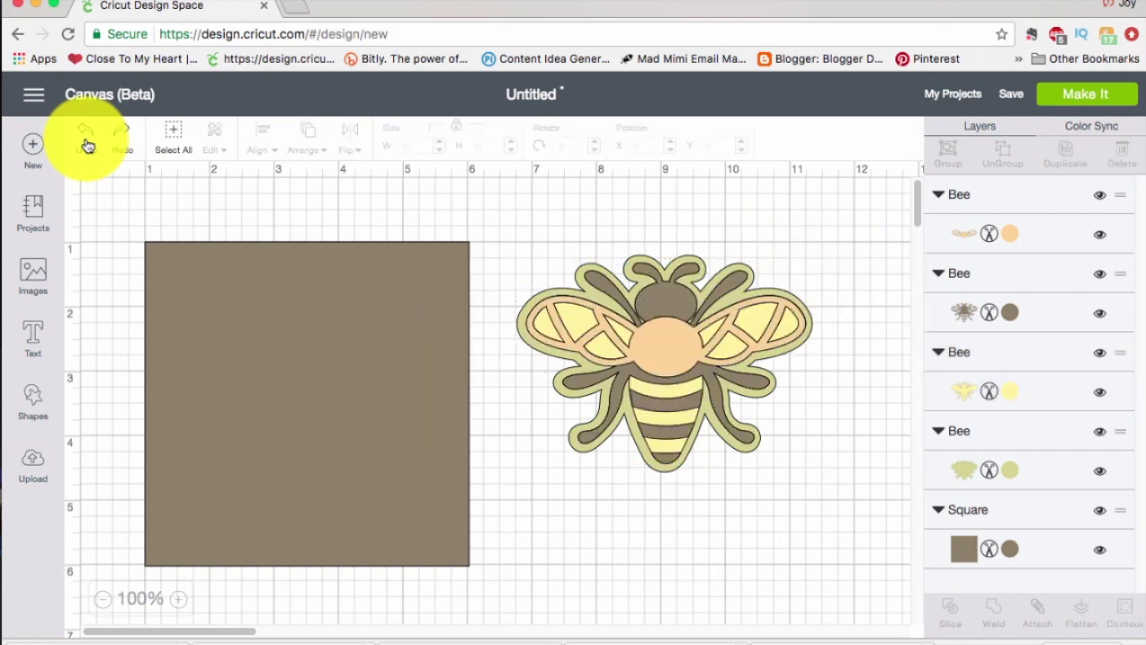
left_click(87, 145)
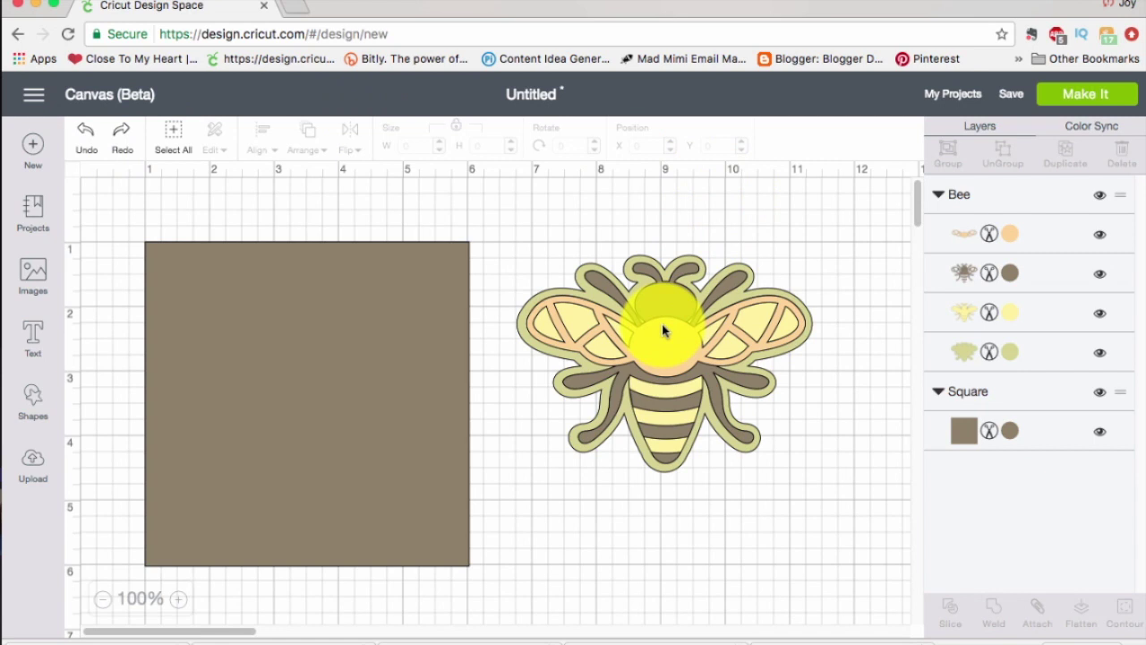
left_click(663, 331)
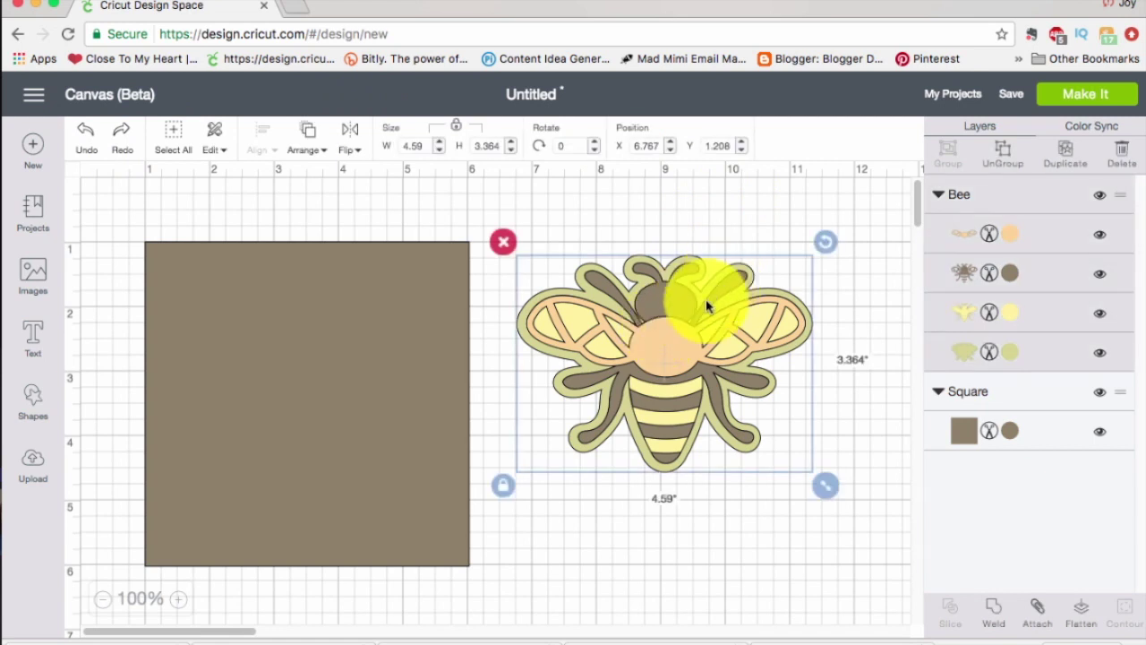
left_click_drag(663, 333, 308, 391)
left_click(627, 269)
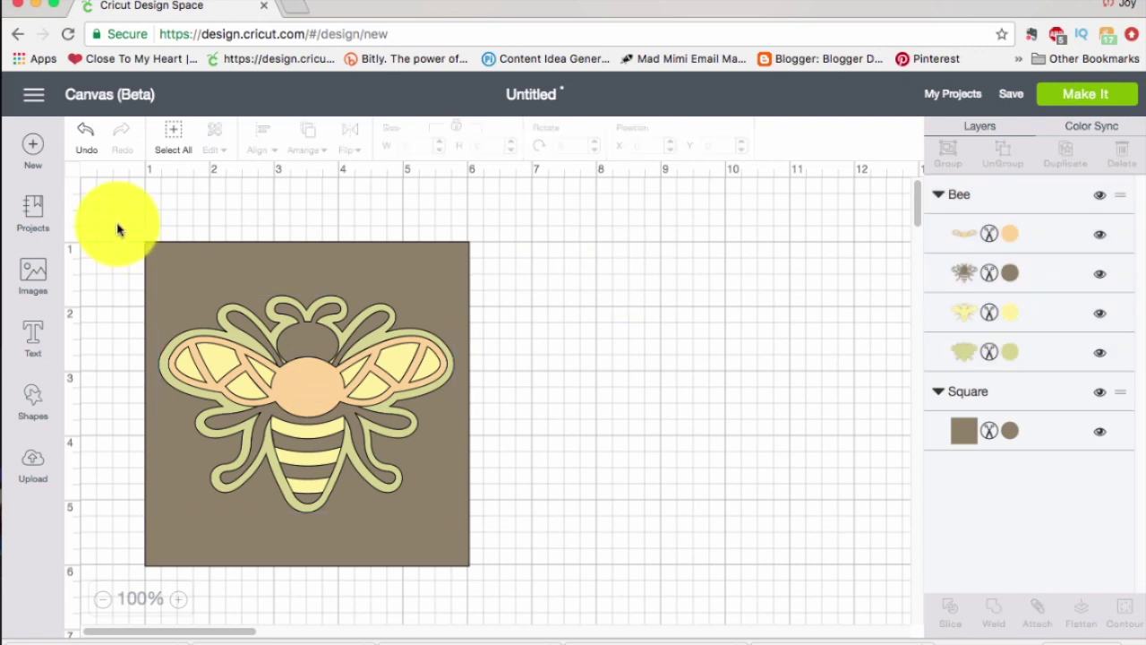
Step: Select both the square and the bee and resize them together
left_click_drag(116, 222, 525, 607)
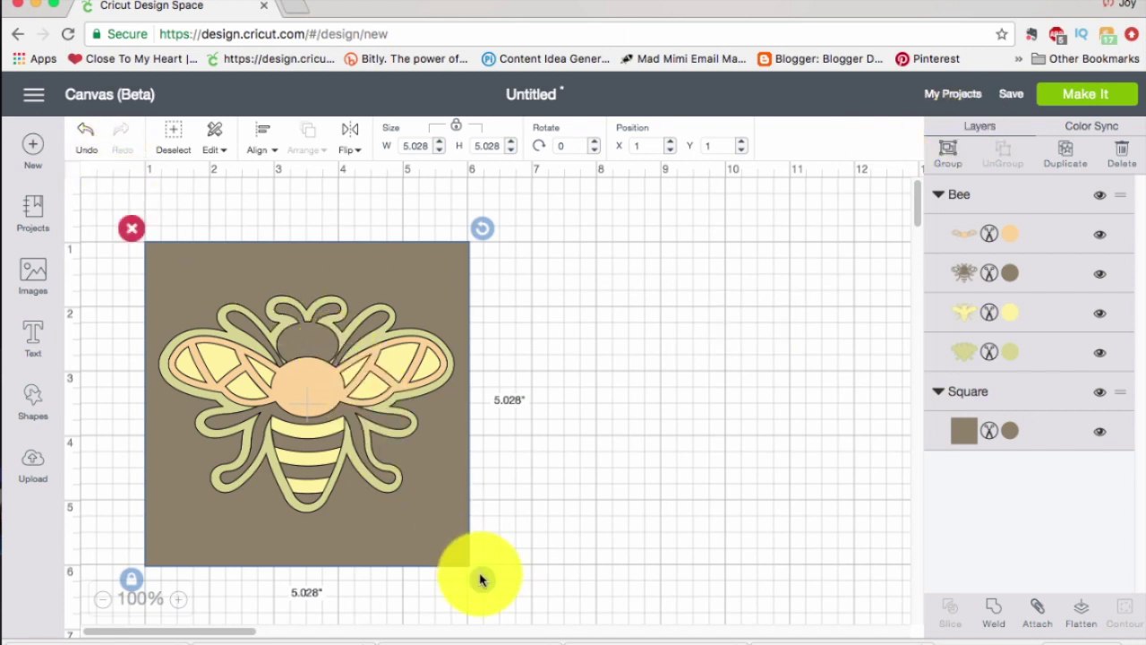
left_click_drag(480, 580, 468, 522)
left_click(576, 371)
left_click(418, 256)
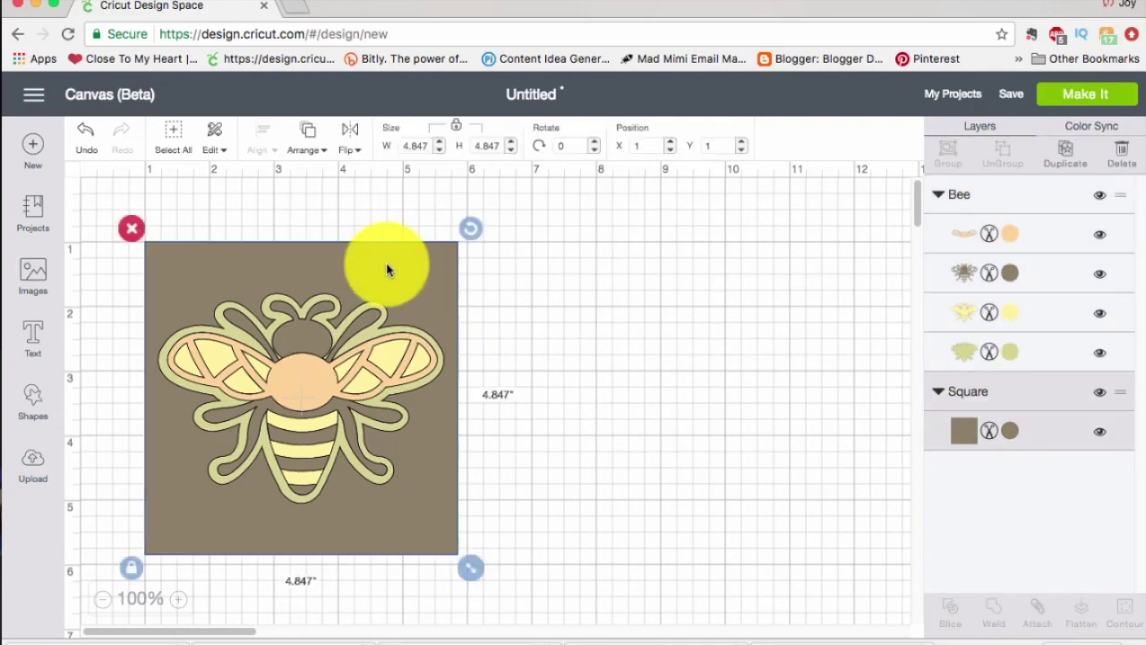
left_click(363, 360, "shift")
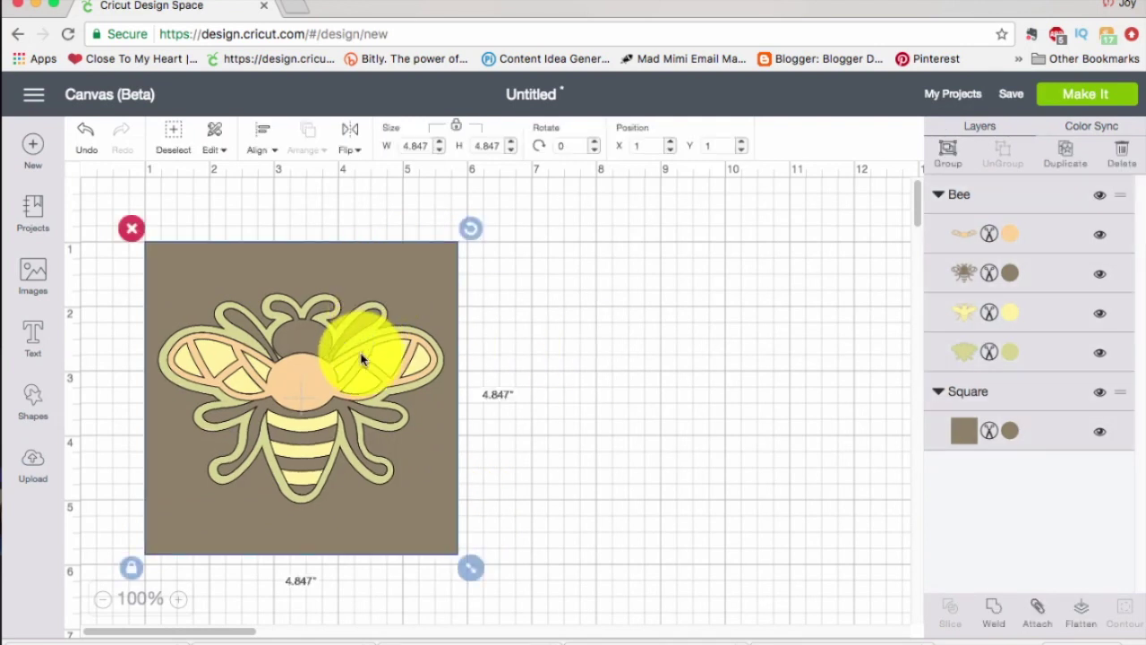
Step: Group the bee and square and resize the group to 4.431 × 4.431 inches
left_click(950, 153)
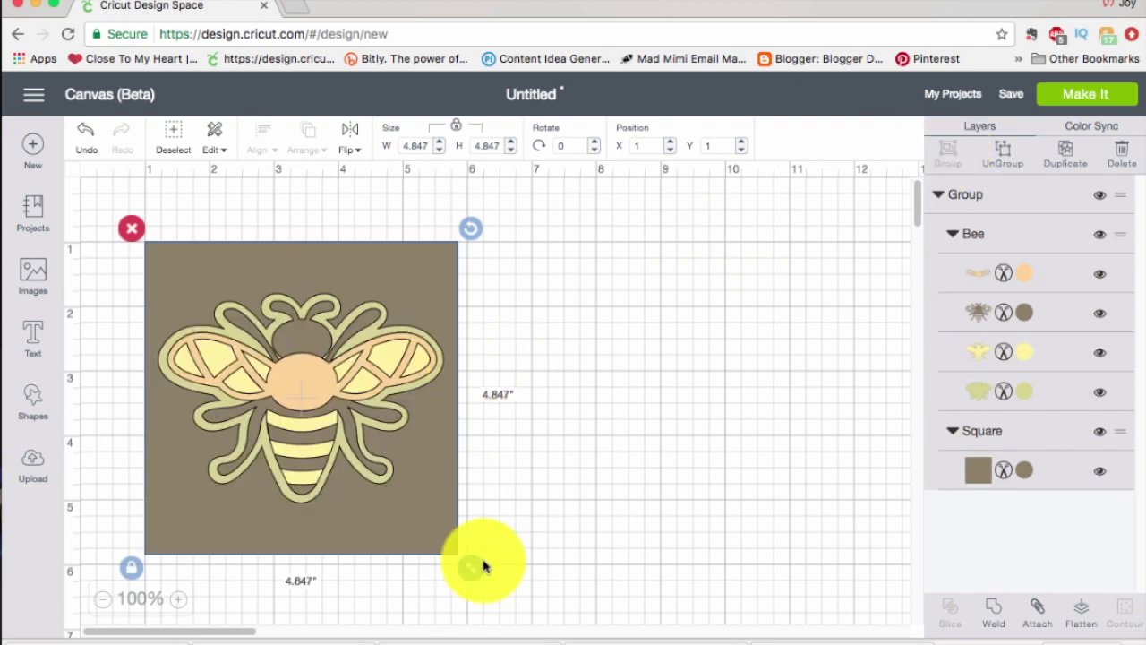
mouse_move(479, 566)
left_mouse_down()
mouse_move(460, 568)
mouse_move(409, 511)
mouse_move(397, 456)
mouse_move(476, 573)
left_mouse_up()
mouse_move(479, 517)
left_mouse_down()
mouse_move(492, 528)
mouse_move(477, 520)
left_mouse_up()
left_click(183, 236)
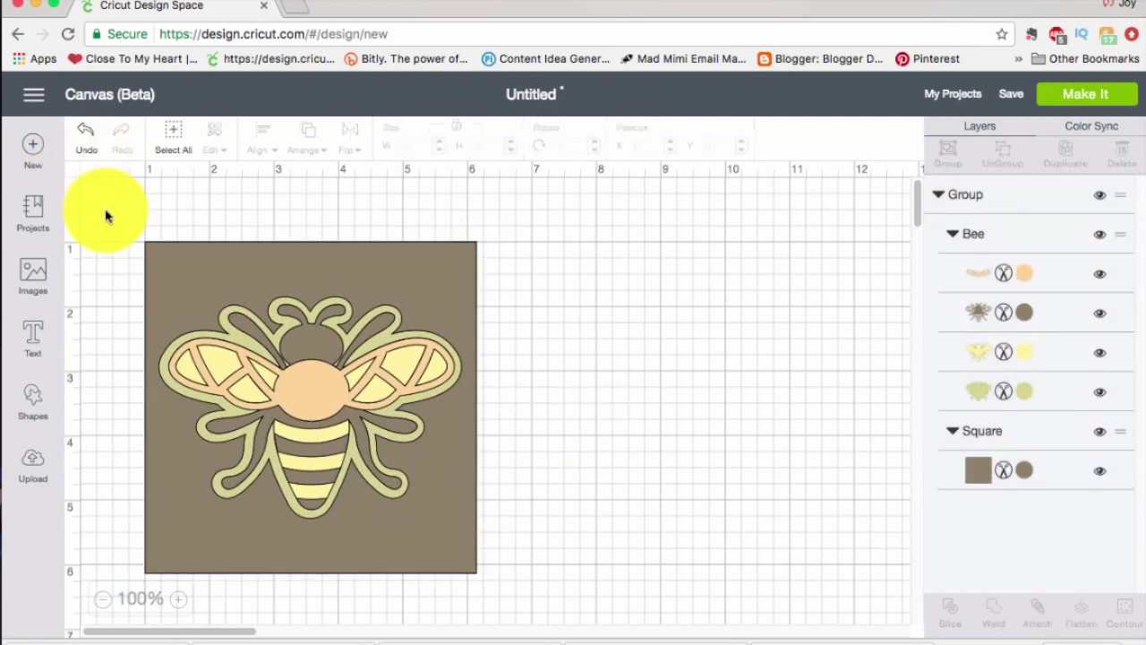
left_click_drag(105, 211, 444, 512)
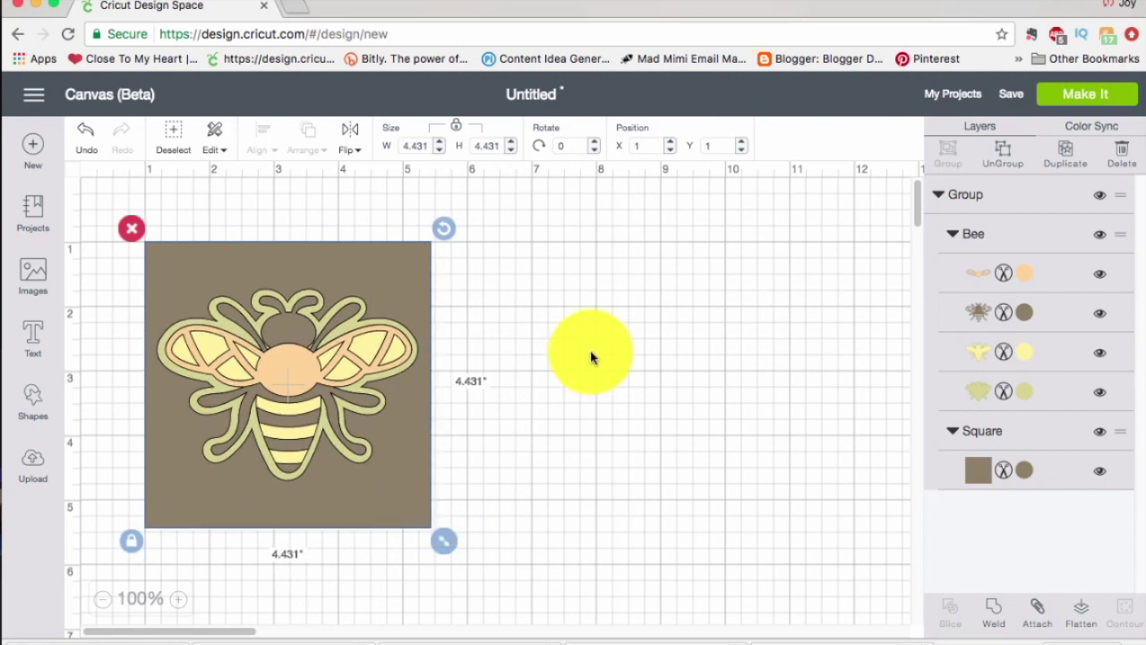
left_click(1066, 154)
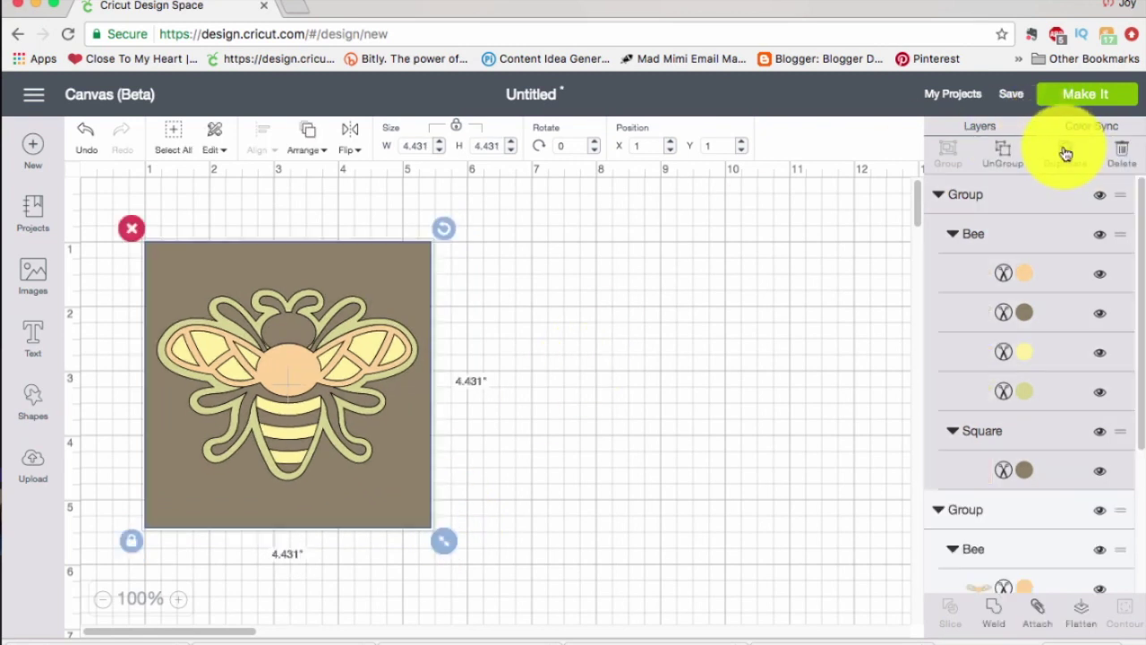
left_click_drag(409, 396, 660, 380)
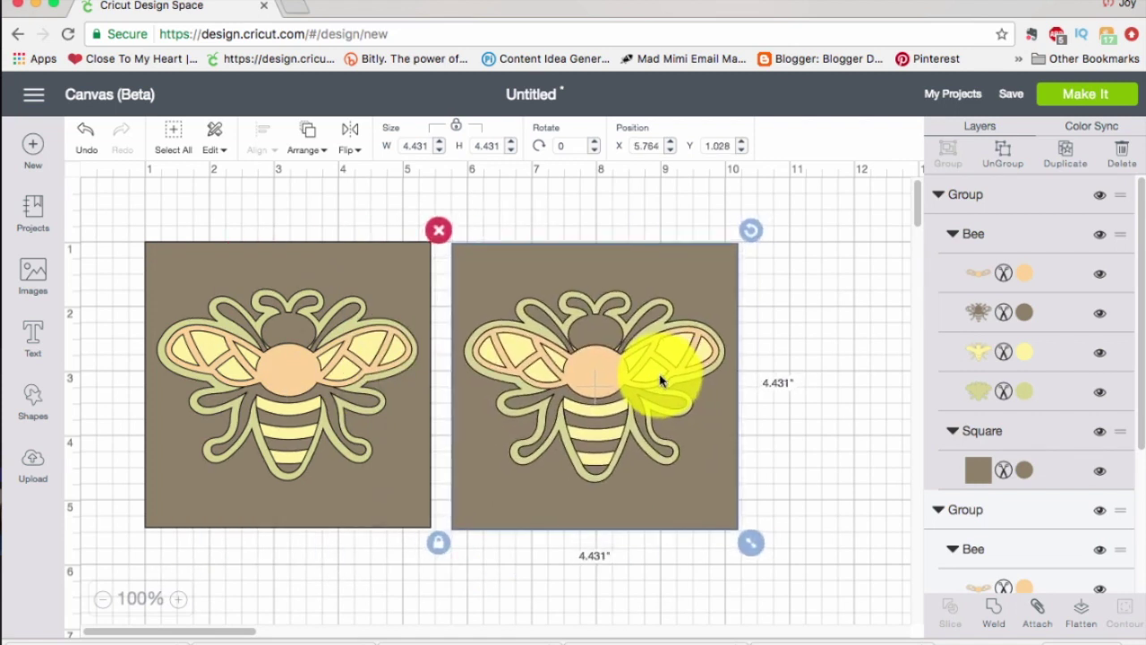
left_click(1121, 161)
key("super+a")
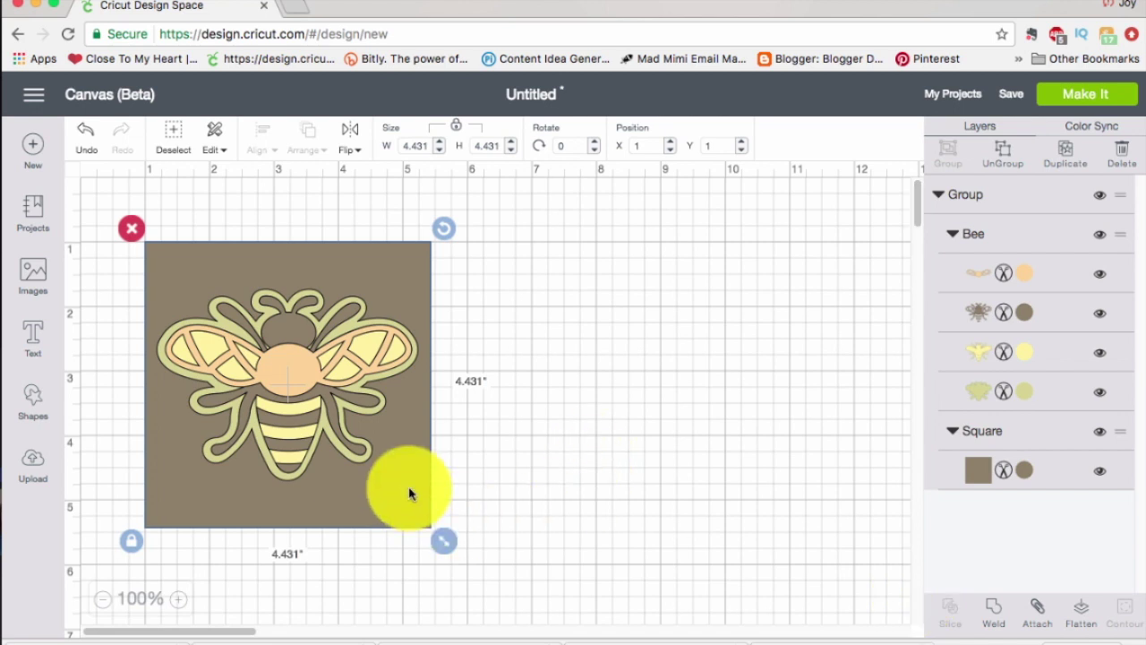
Step: Drag the grouped bee square up to about X 1.014, Y 0.514
left_click_drag(412, 494, 411, 462)
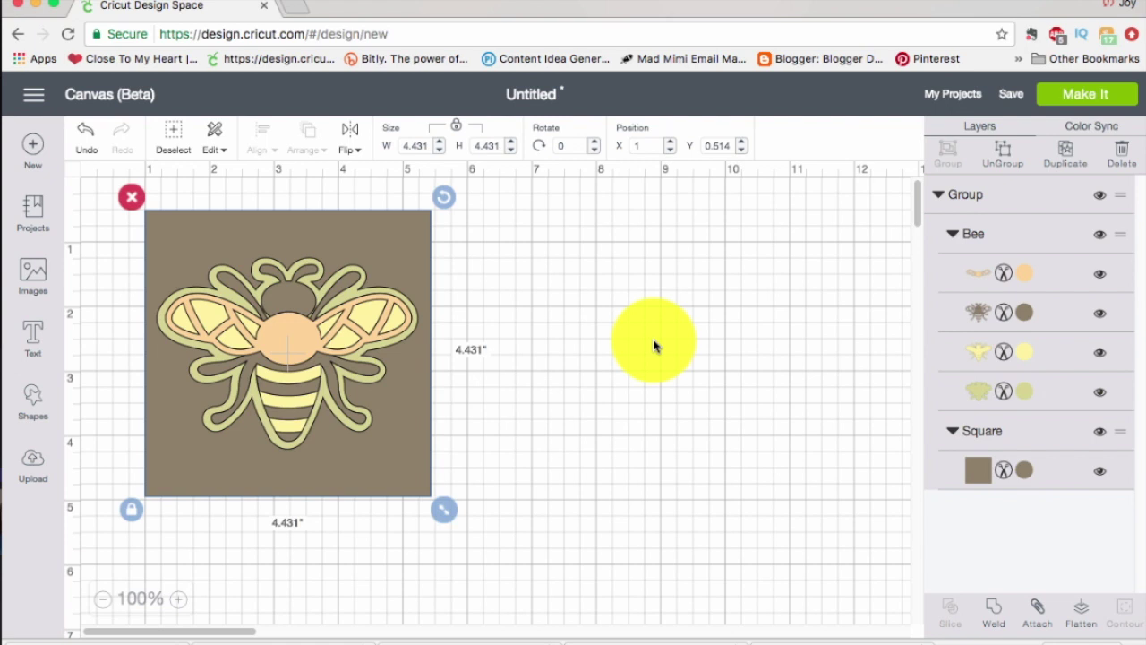
mouse_move(390, 253)
left_mouse_down()
mouse_move(397, 262)
mouse_move(391, 253)
left_mouse_up()
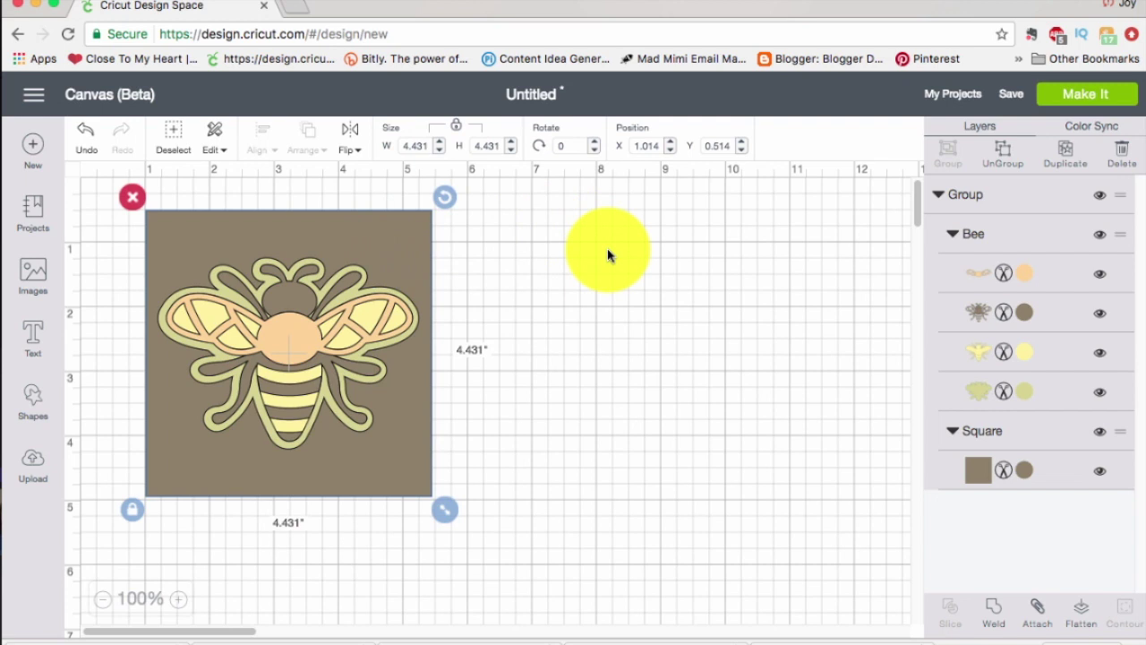